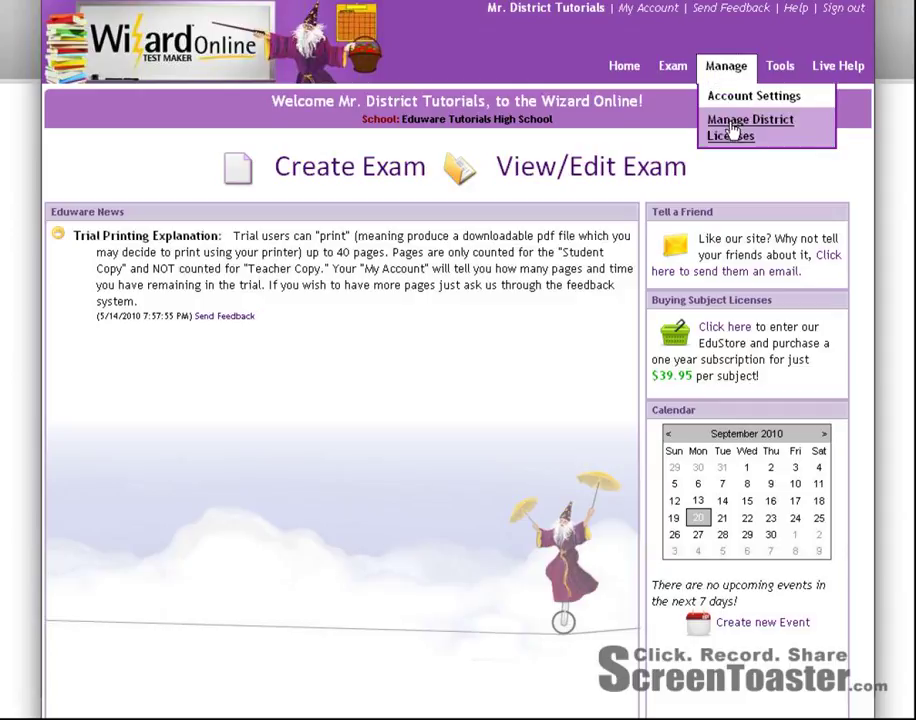
Open Manage District Licenses to view the district's Generic licenses and each school's licenses.
click(728, 127)
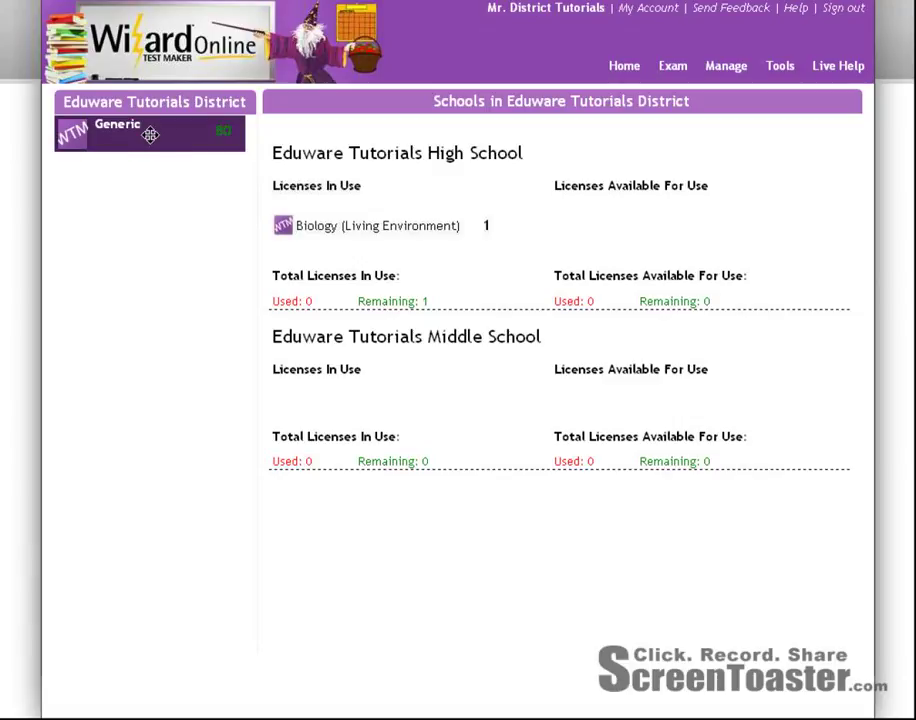
Move 20 district Generic licenses to Eduware Tutorials High School and confirm the transfer.
drag(145, 133, 650, 224)
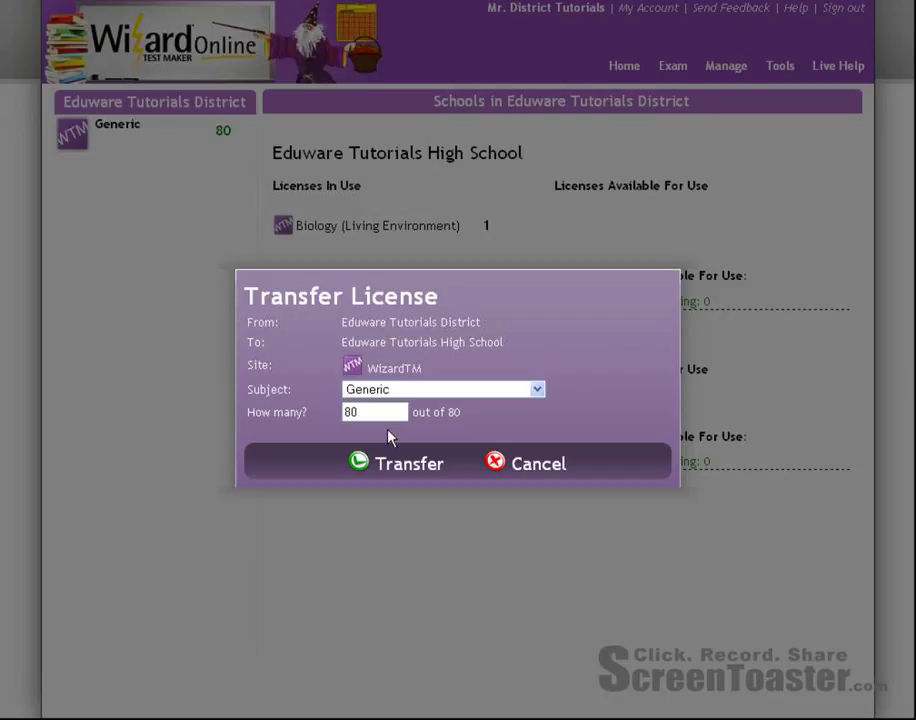
drag(388, 411, 304, 413)
text(20)
click(418, 466)
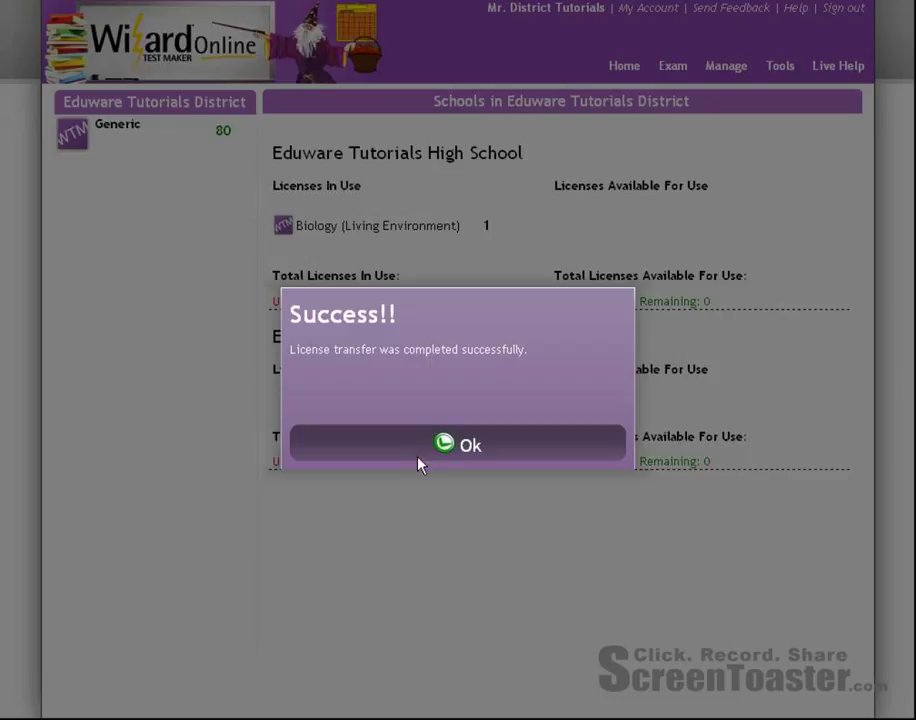
click(468, 447)
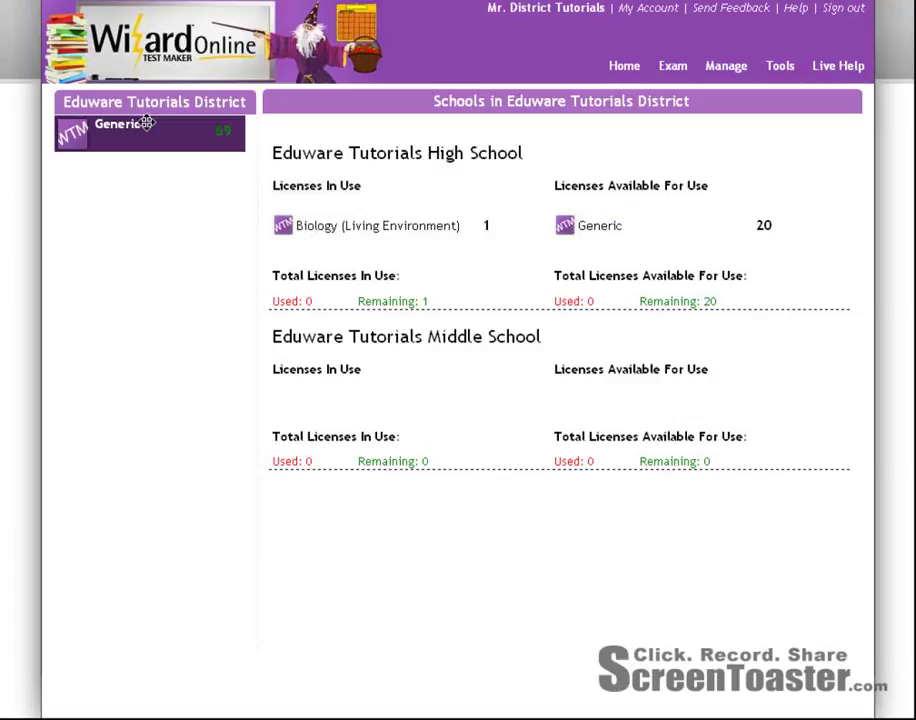
Move 20 district Generic licenses to Eduware Tutorials Middle School and confirm the transfer.
drag(150, 134, 616, 401)
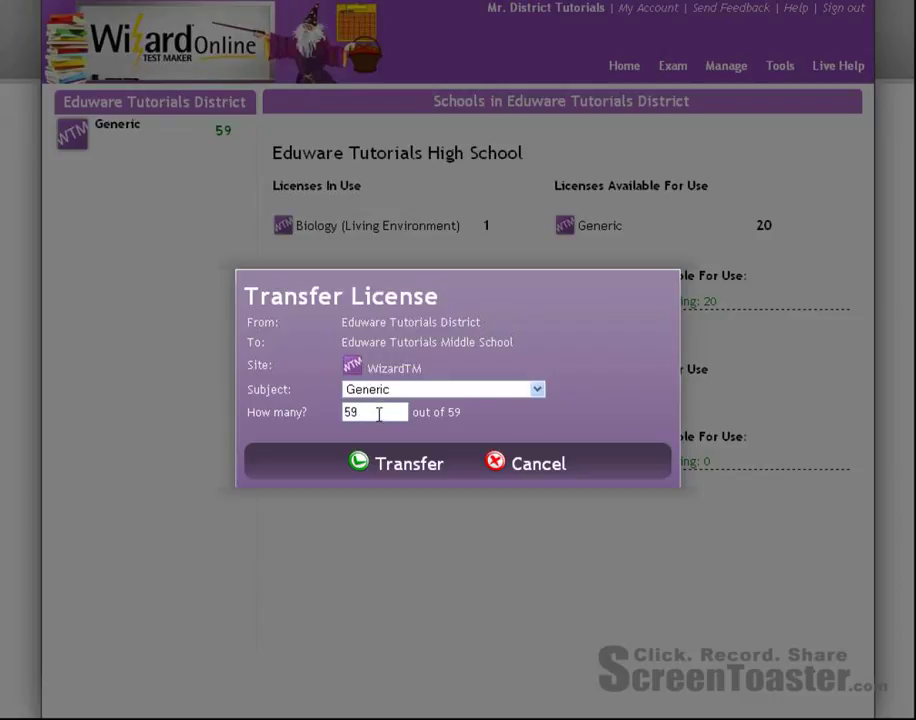
drag(379, 414, 280, 403)
text(20)
click(397, 466)
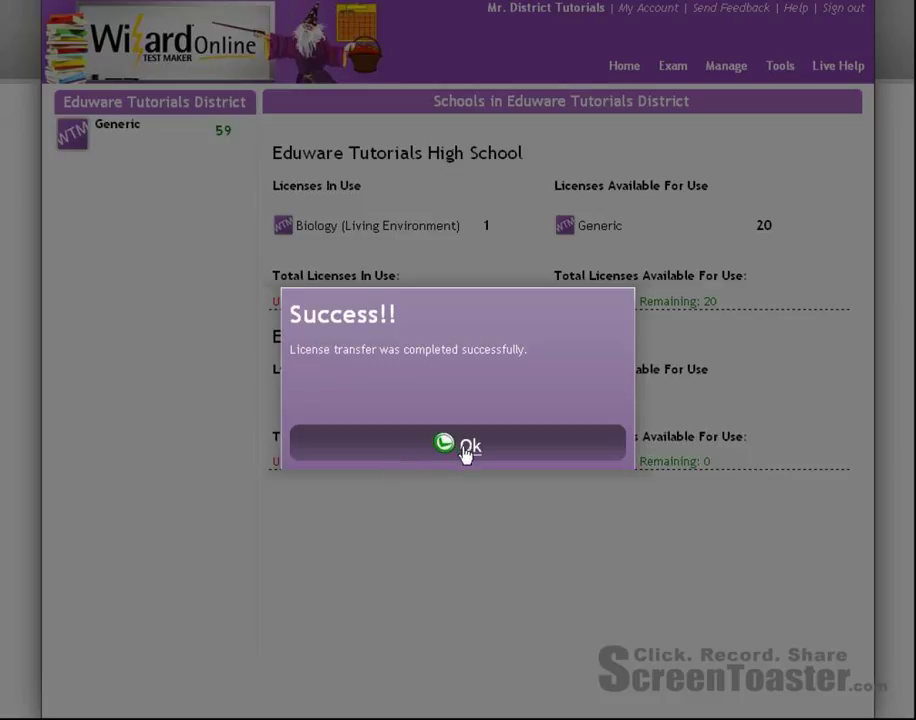
click(465, 446)
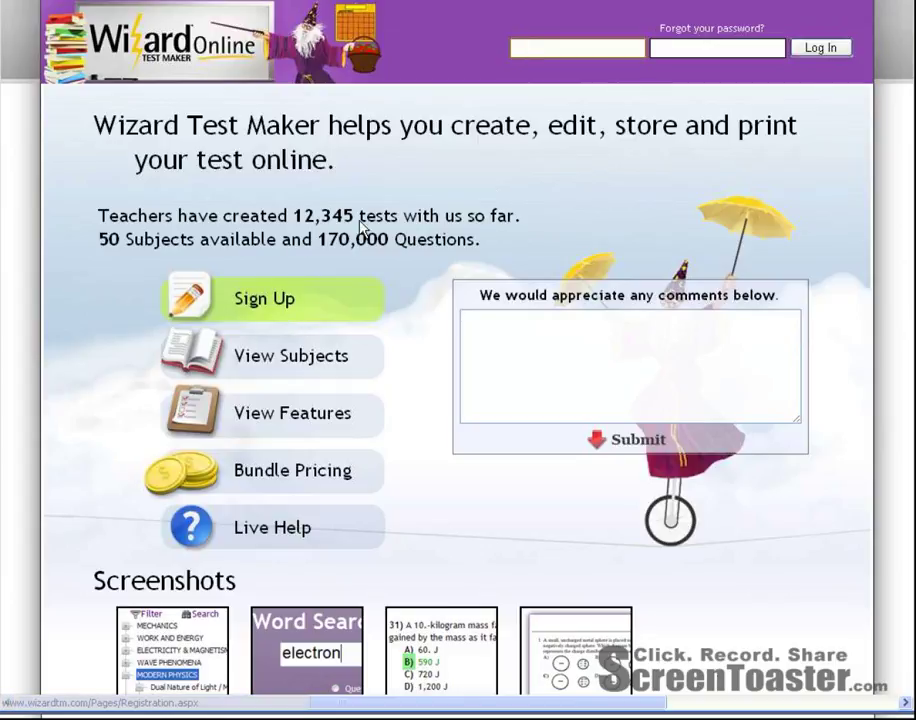
Start a teacher sign-up with title Mr. and the teacher's first and last name.
click(283, 302)
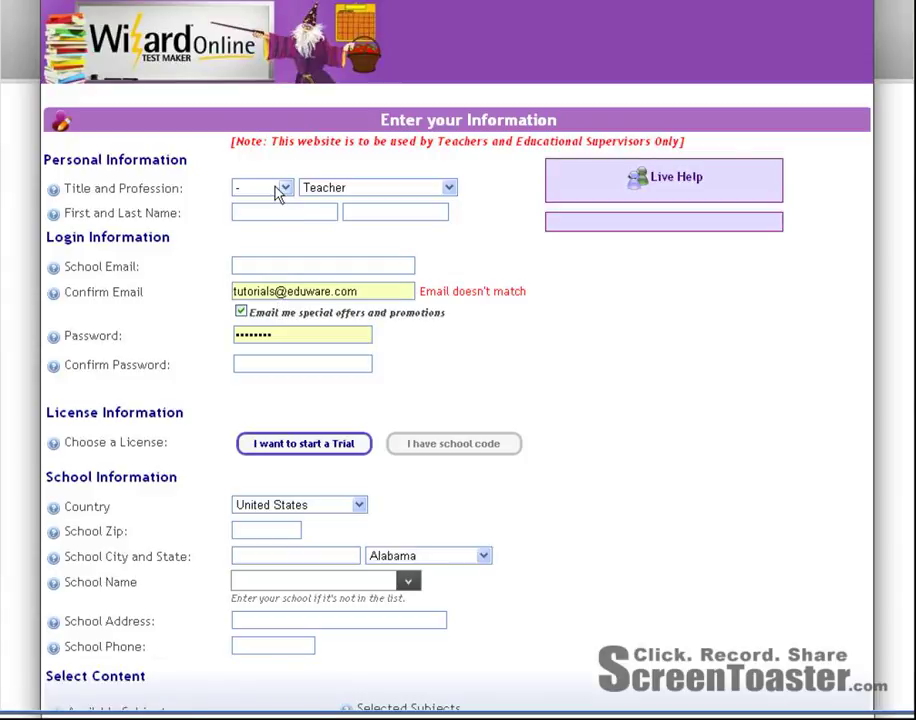
click(280, 194)
click(272, 218)
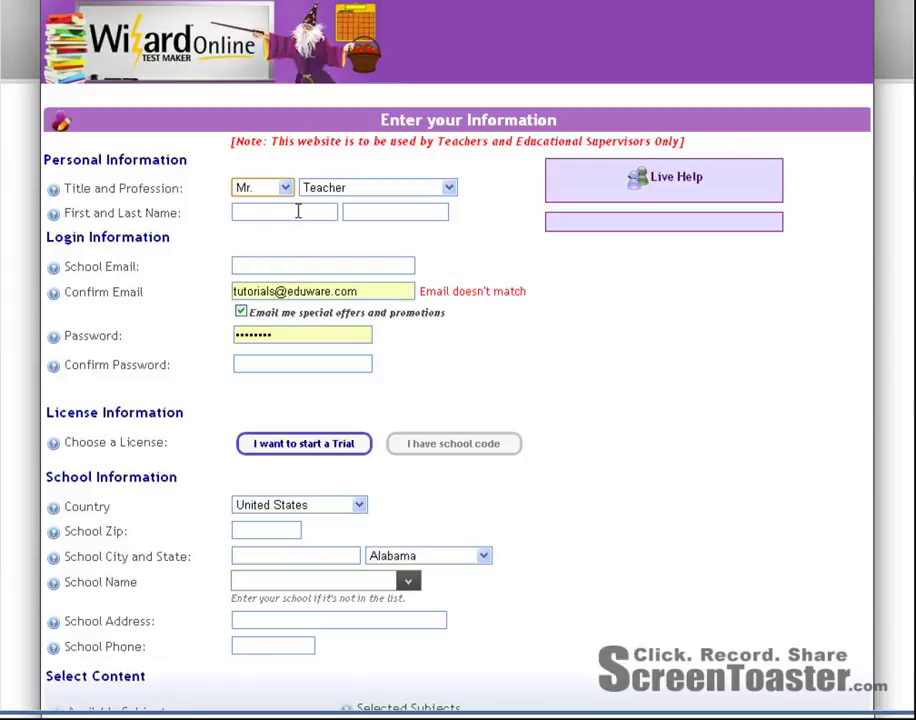
click(298, 211)
text(Scie)
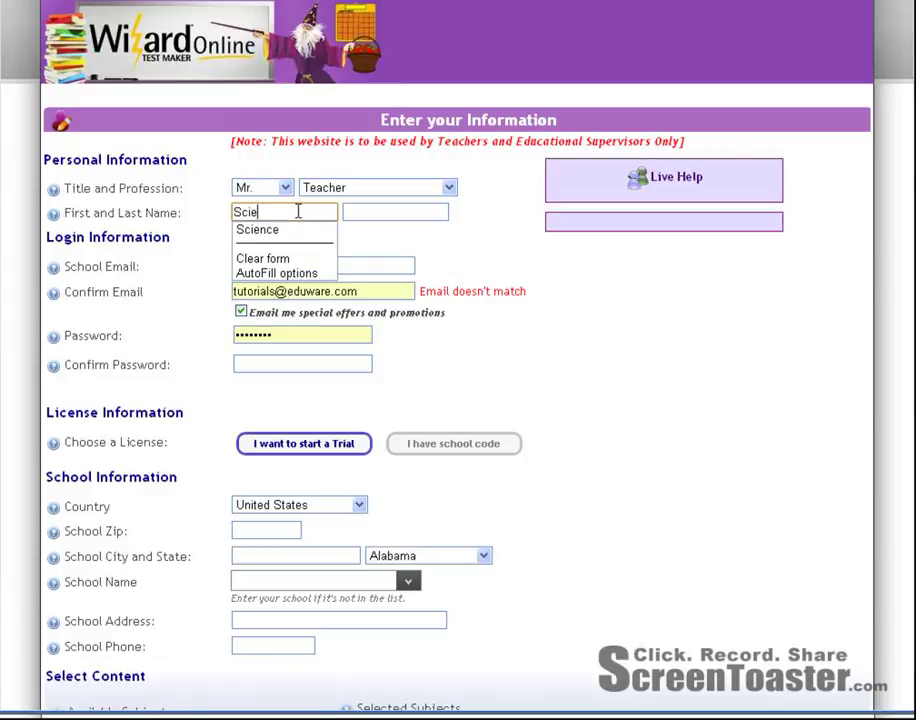
text(nce)
key(Tab)
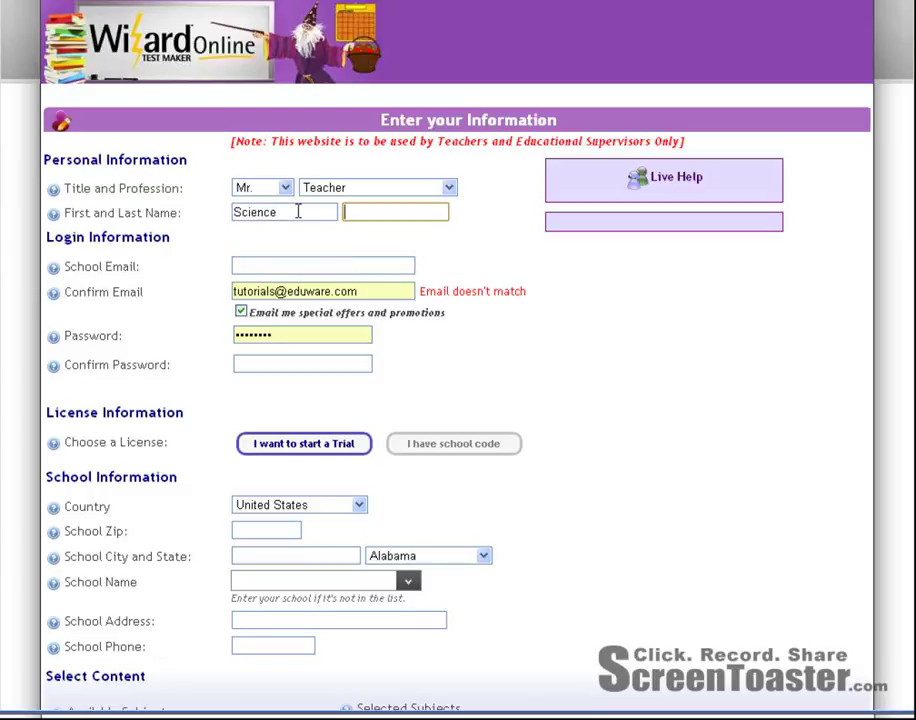
text(Teach)
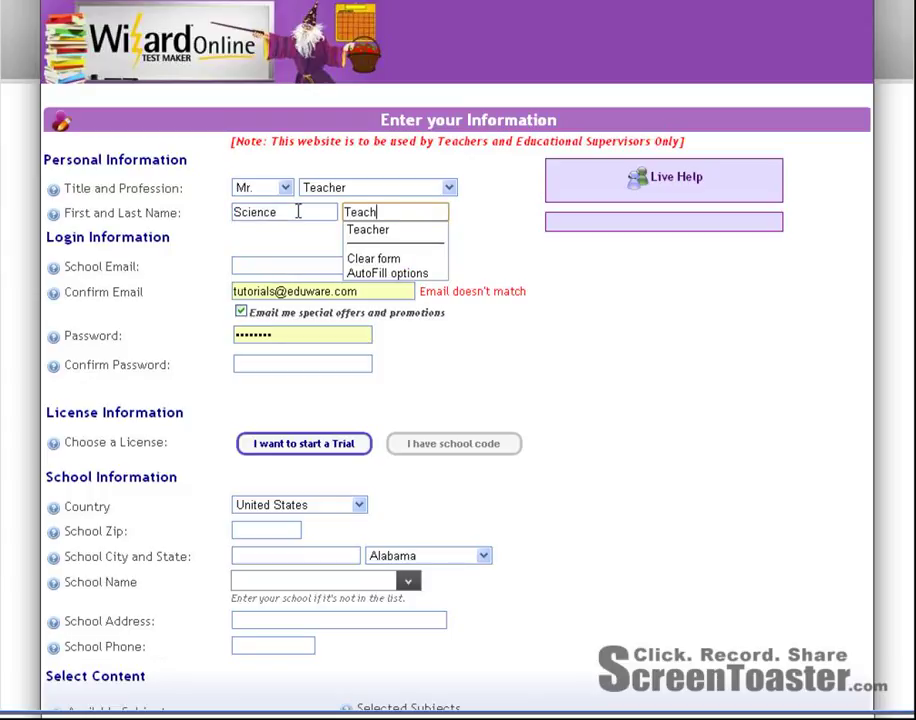
text(er)
Enter the teacher's school e-mail and fill the password fields from saved autofill.
click(290, 262)
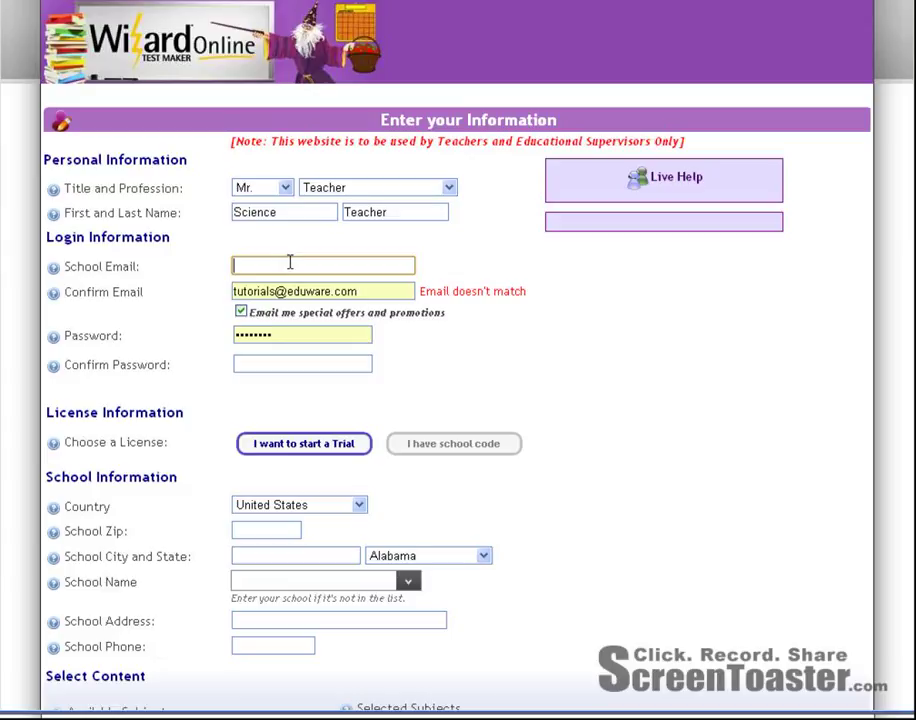
text(science)
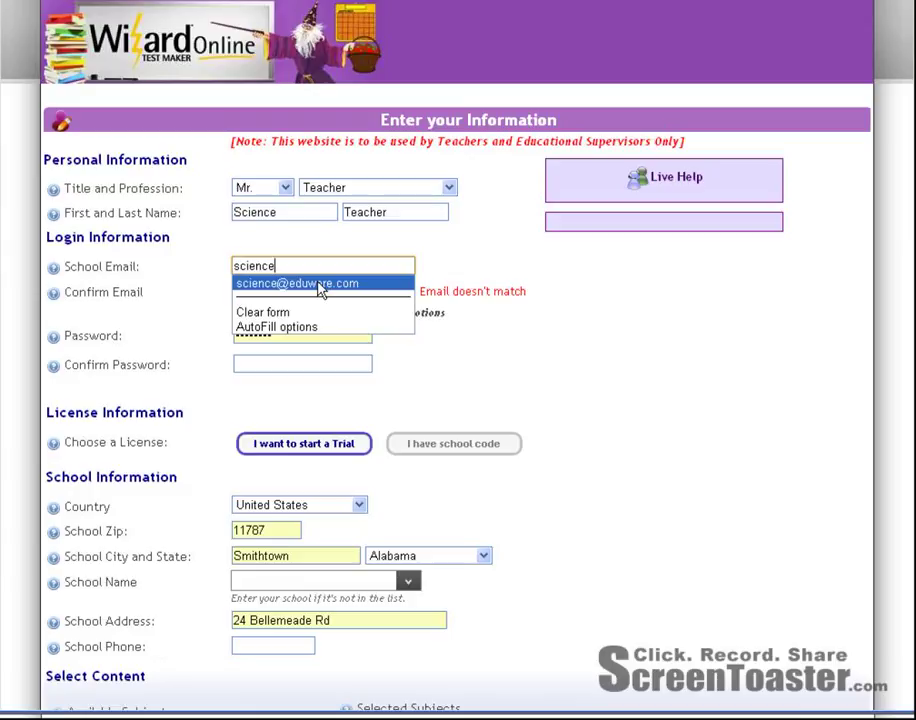
click(318, 284)
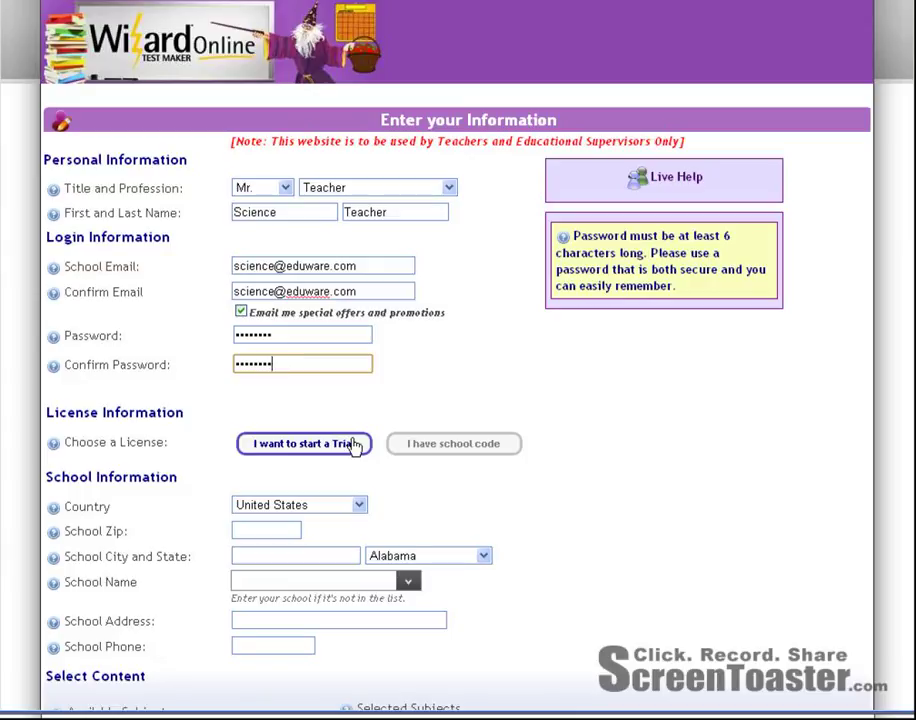
click(449, 453)
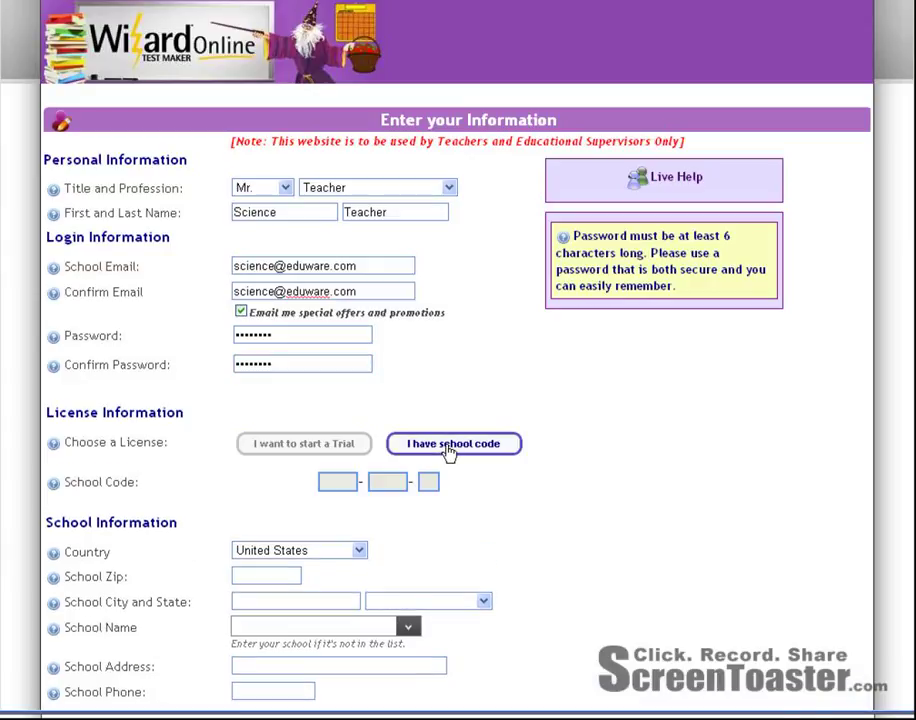
Register with the school code so Eduware Tutorials High School's Smithtown, New York details fill in.
click(333, 486)
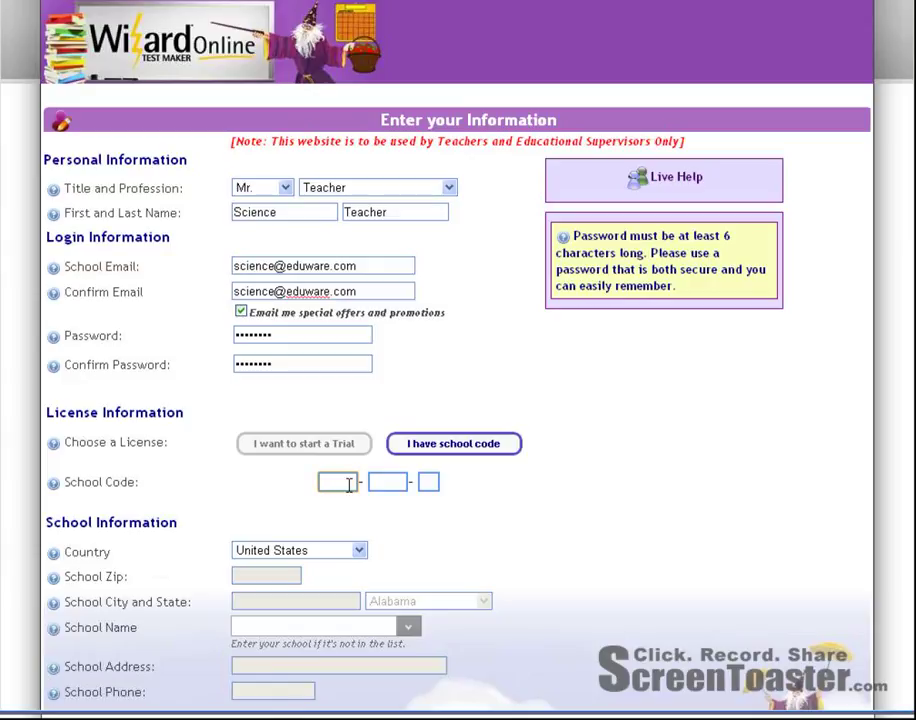
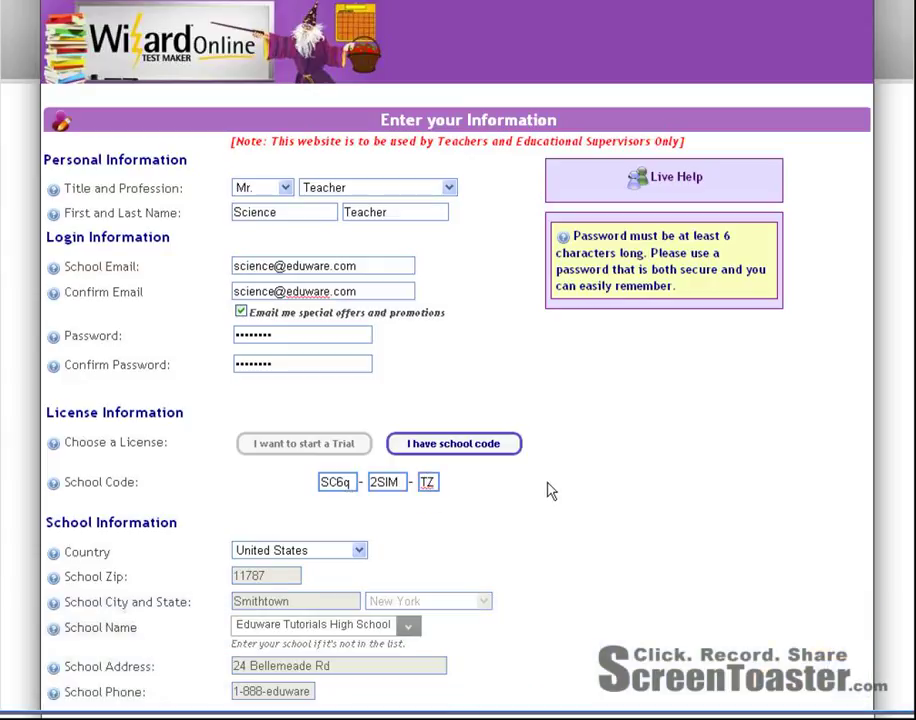
scroll(548, 484, down, 2)
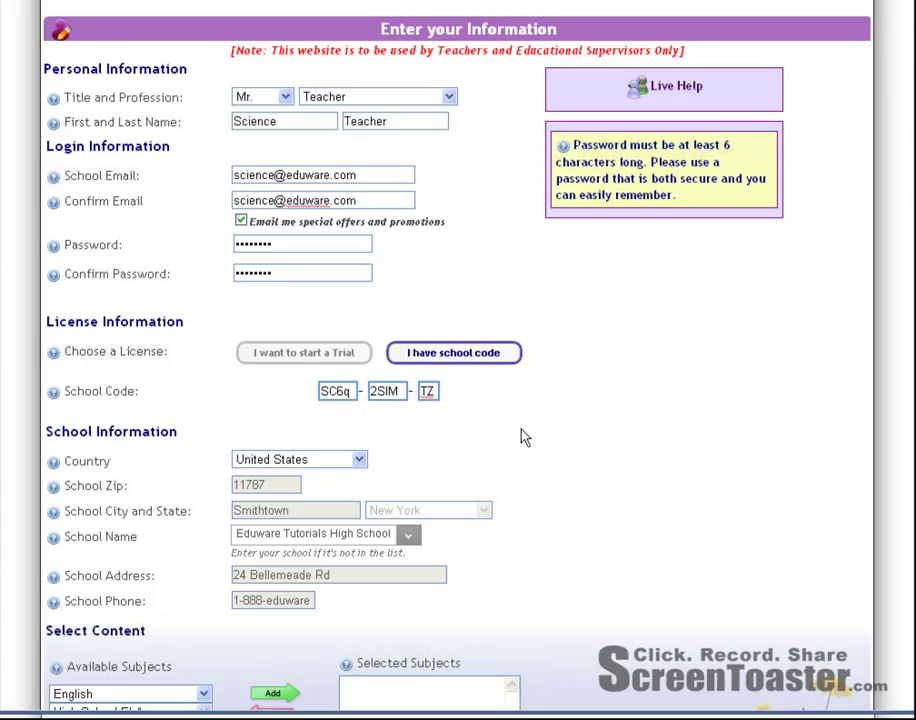
scroll(520, 437, down, 2)
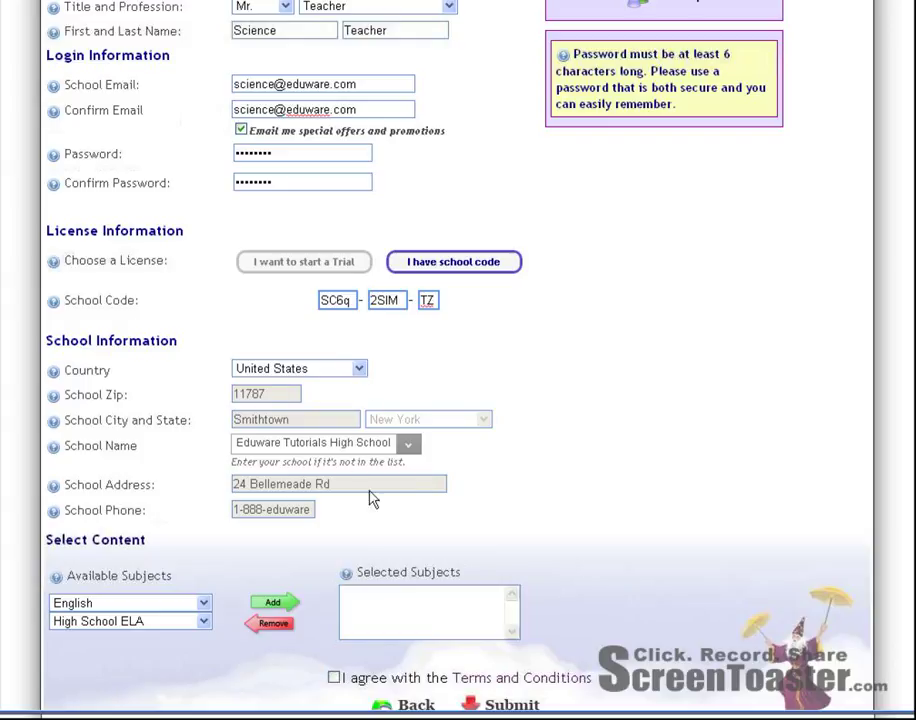
Add Science > Chemistry as the selected subject, accept the terms, and submit the registration.
scroll(486, 450, down, 3)
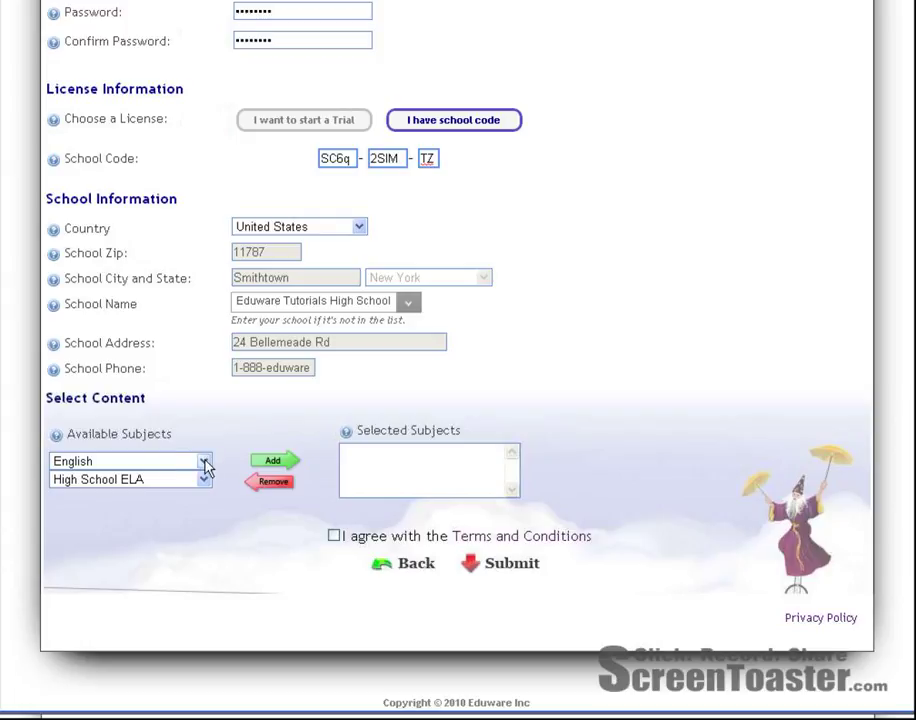
click(203, 463)
click(155, 507)
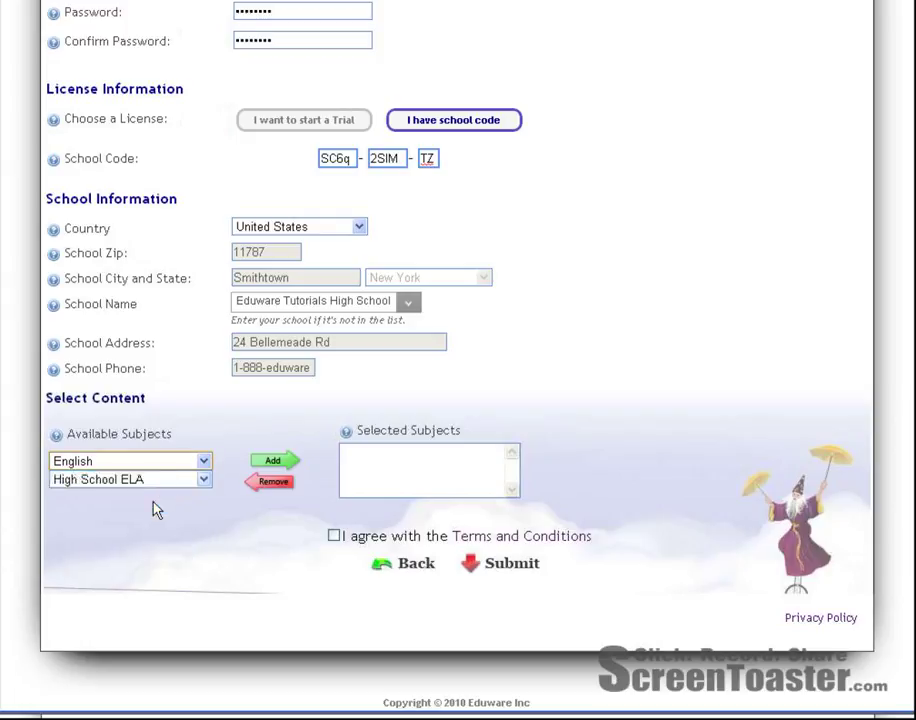
click(172, 488)
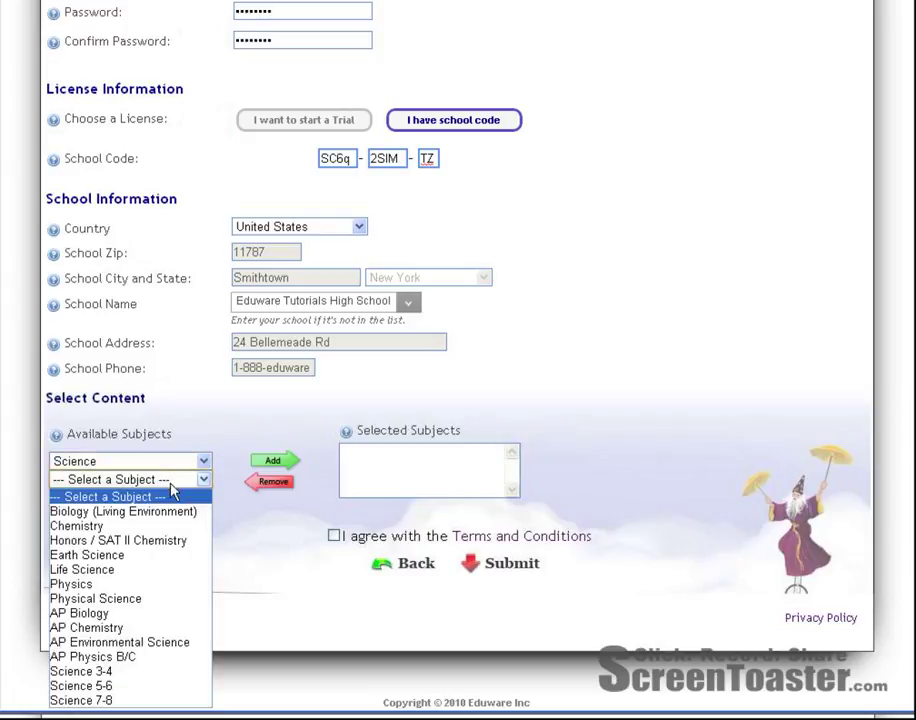
click(133, 526)
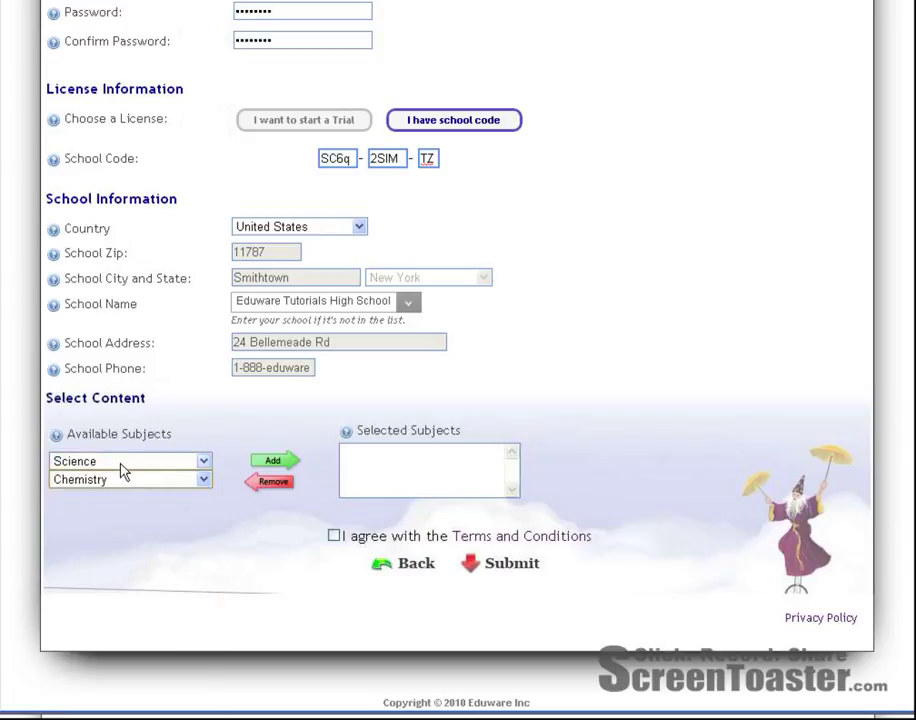
click(271, 463)
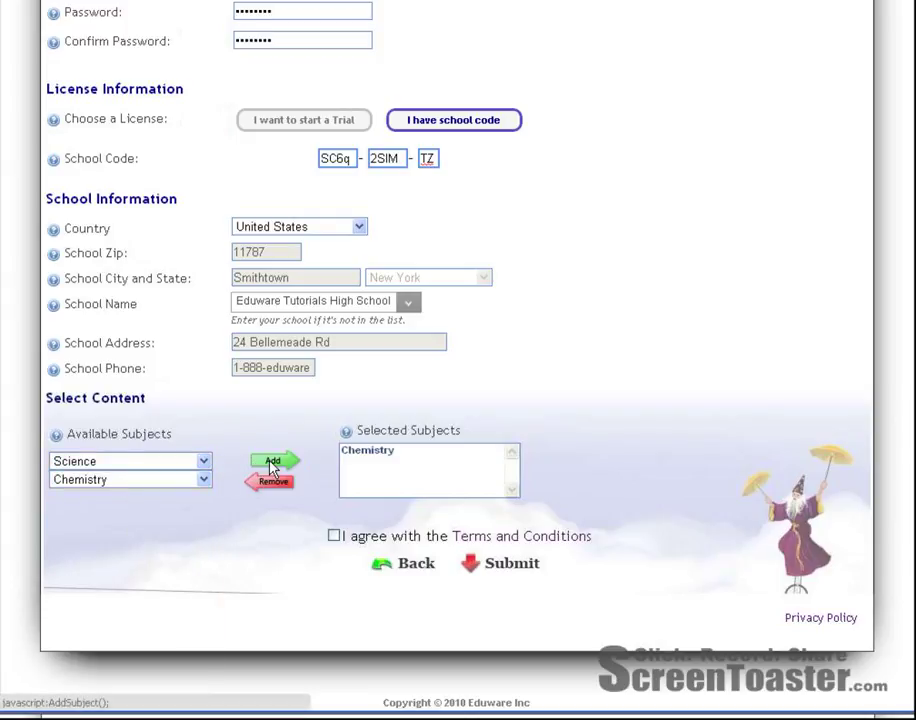
click(334, 536)
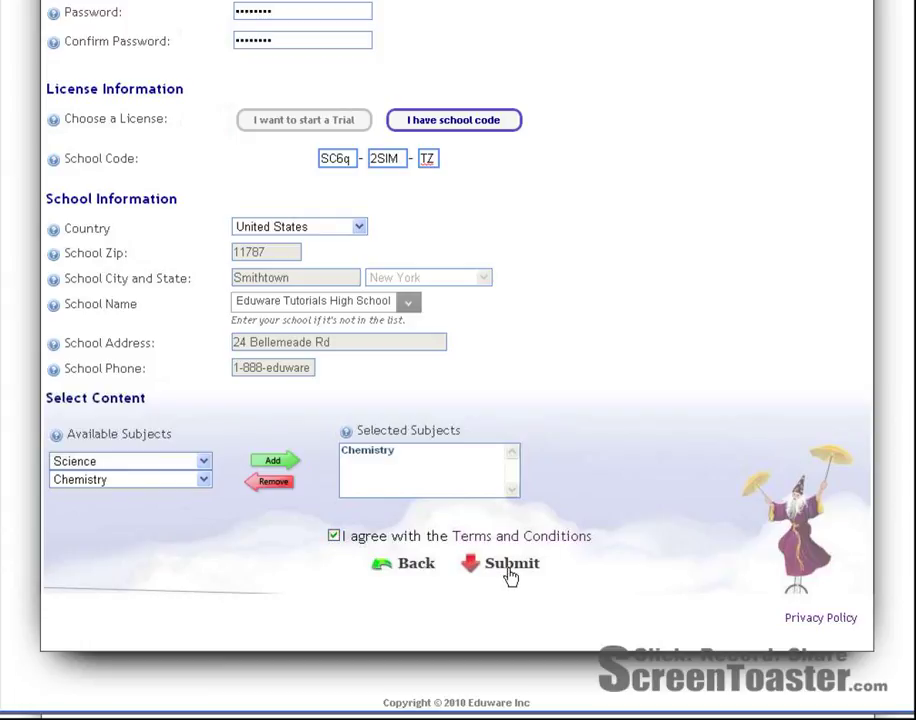
click(511, 574)
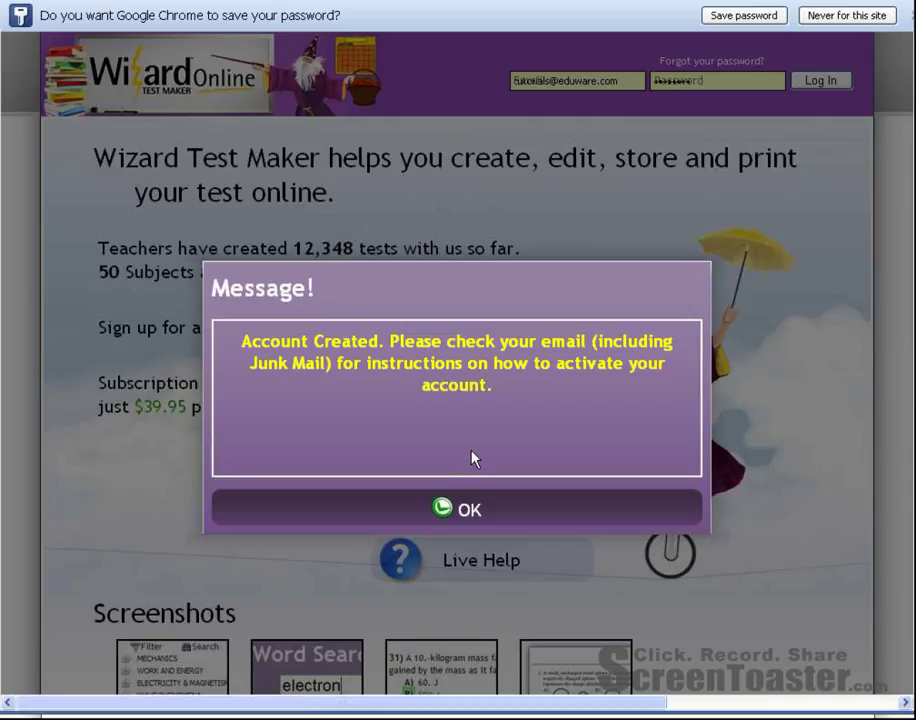
Close the Account Created confirmation message.
click(469, 512)
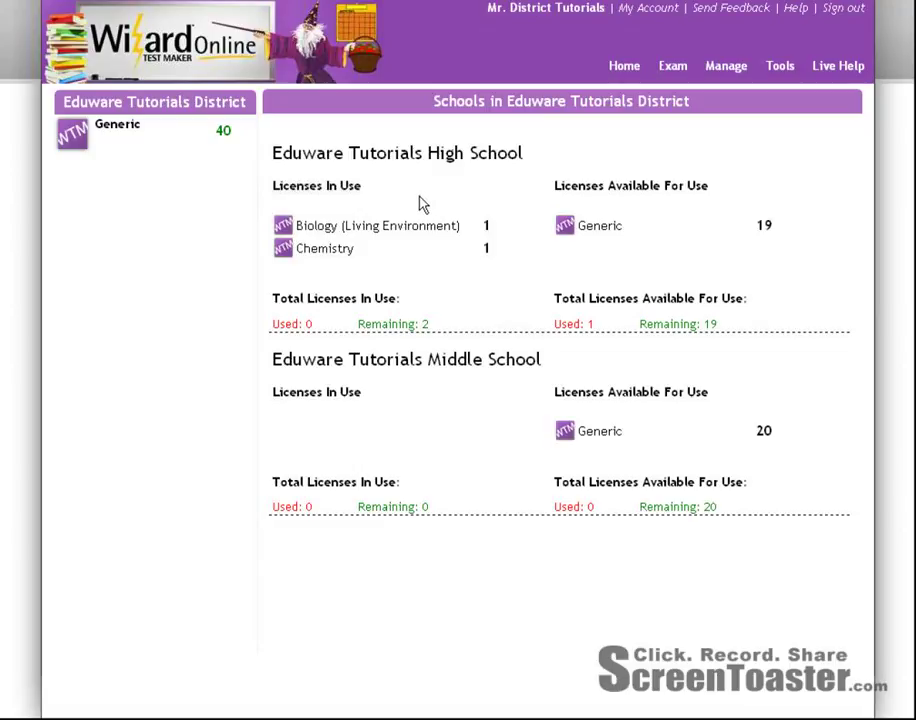
click(728, 74)
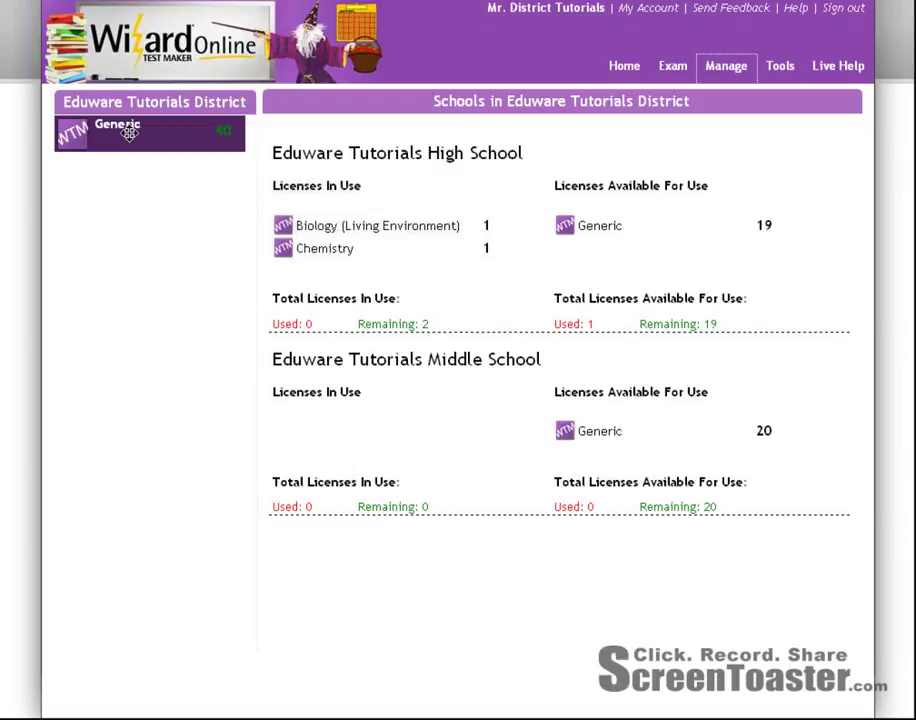
Move 3 Generic licenses to the high school with AP Chemistry as the subject, confirming the transfer.
drag(131, 136, 527, 209)
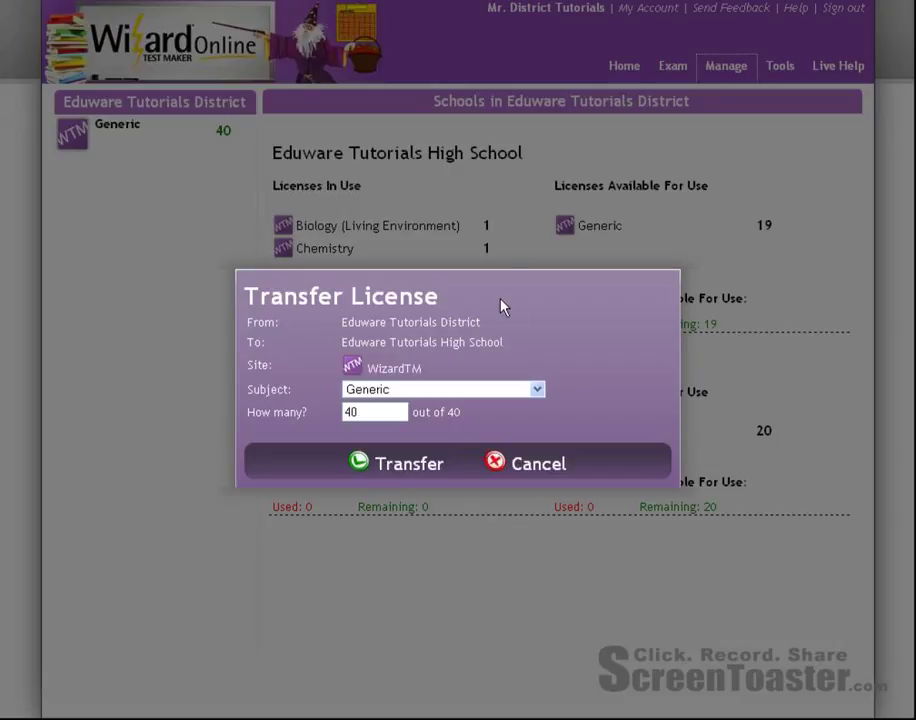
click(490, 397)
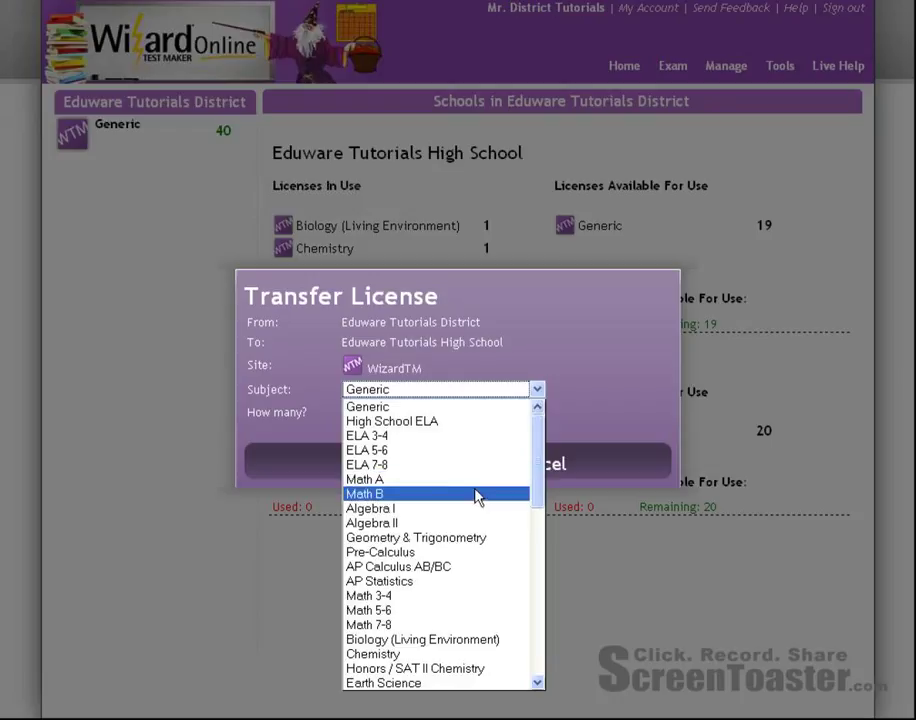
scroll(477, 496, down, 1)
scroll(477, 497, down, 1)
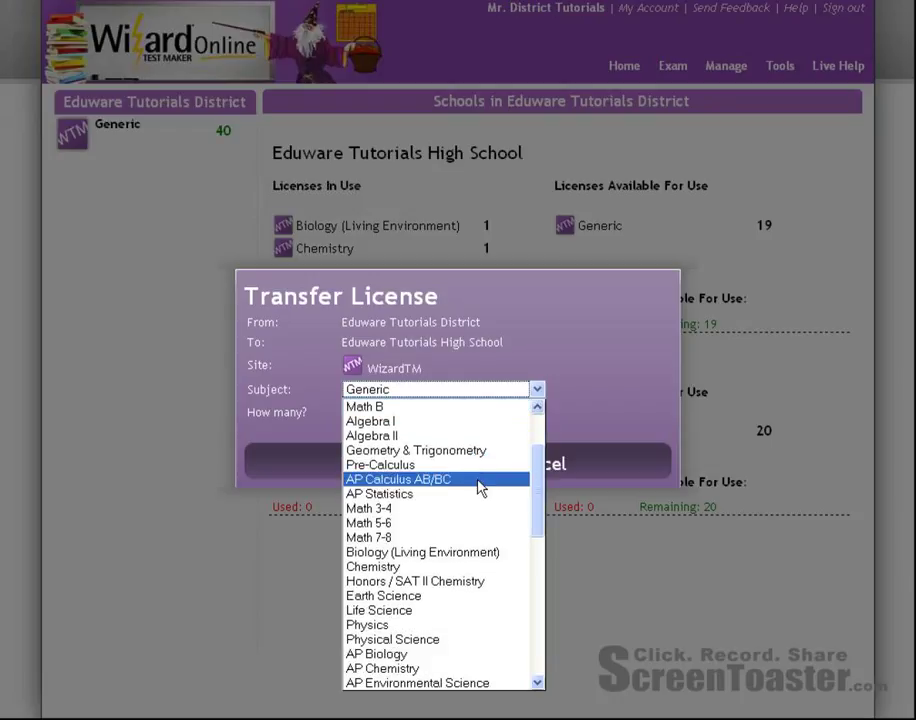
scroll(479, 486, down, 1)
scroll(487, 468, down, 1)
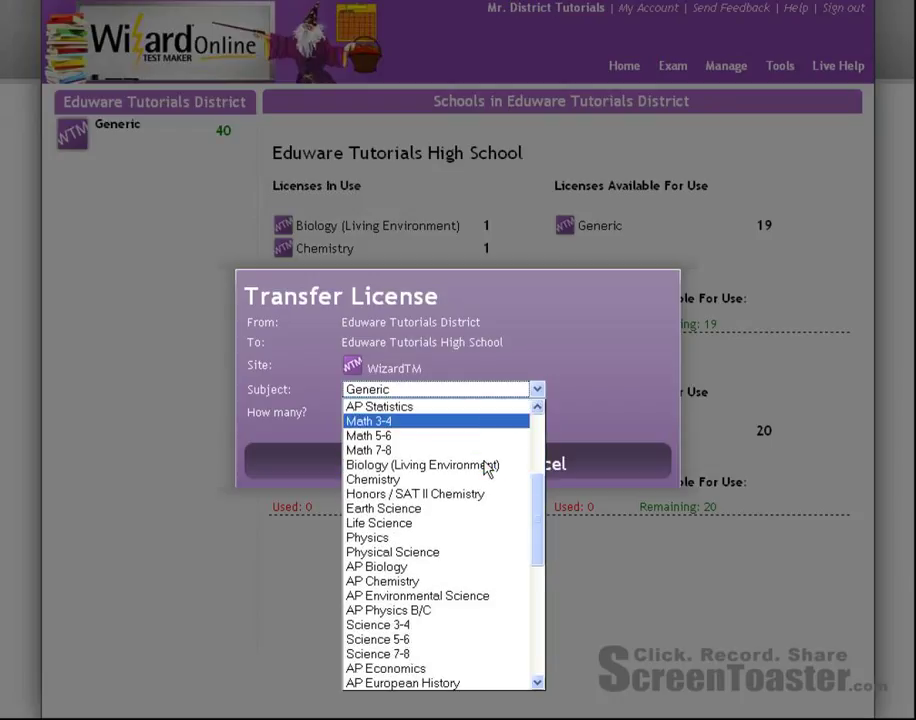
scroll(480, 500, down, 1)
click(474, 541)
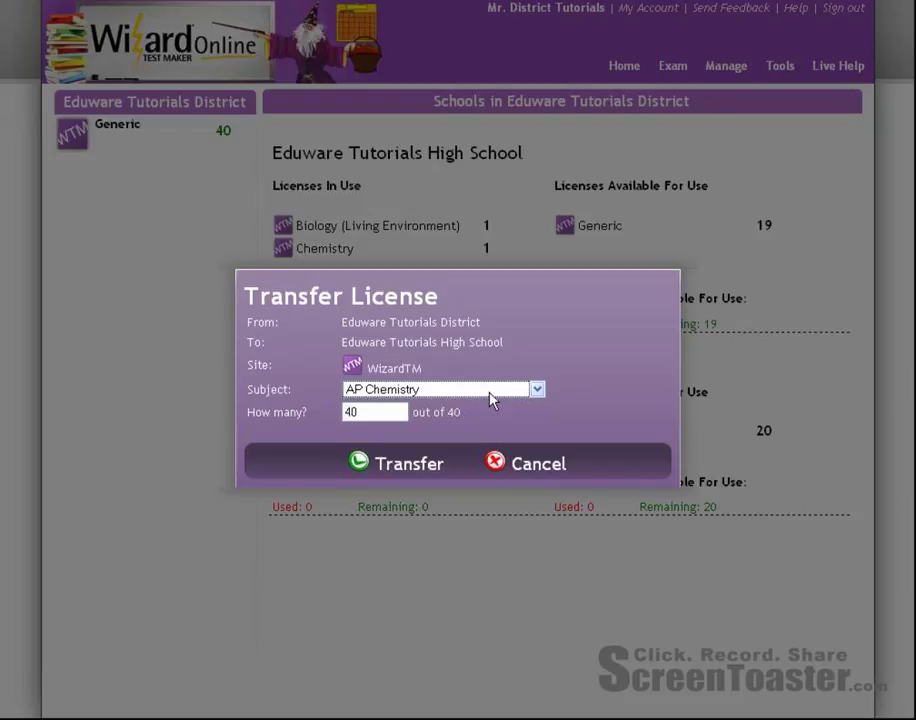
drag(383, 413, 322, 414)
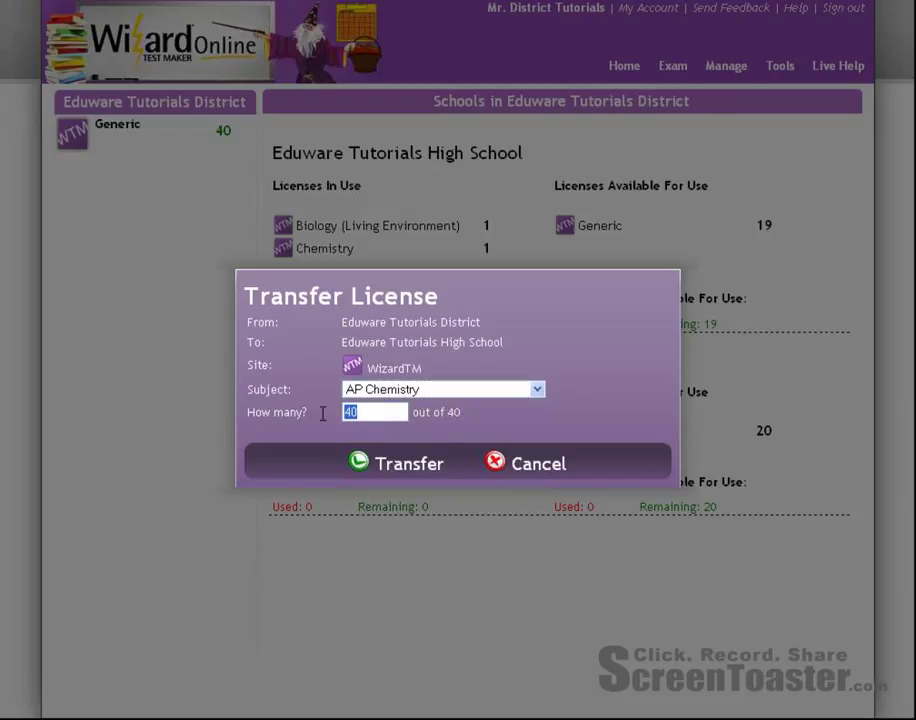
text(3)
click(433, 466)
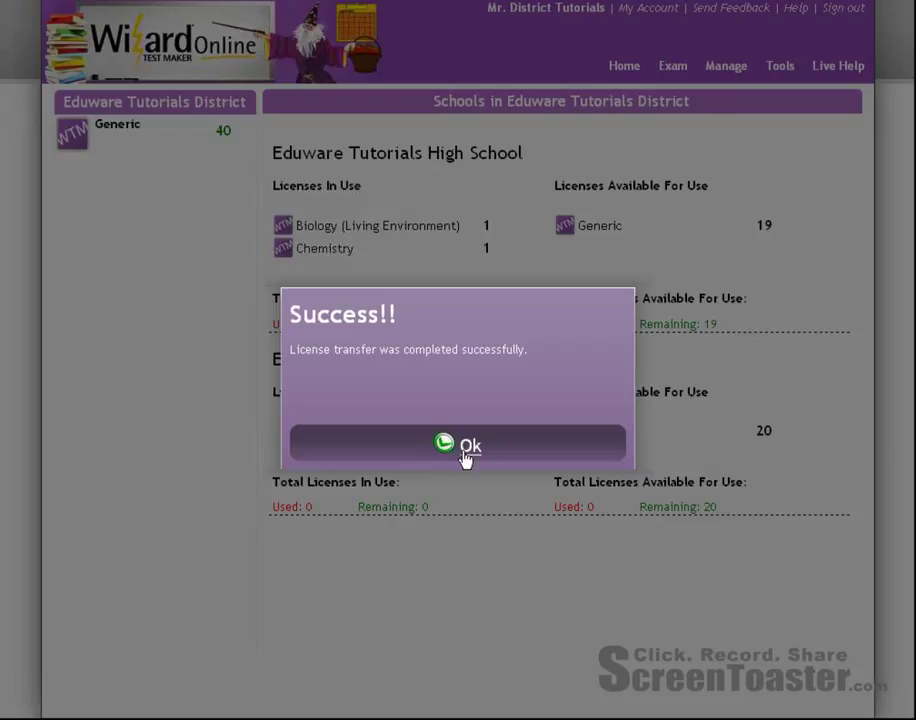
click(465, 450)
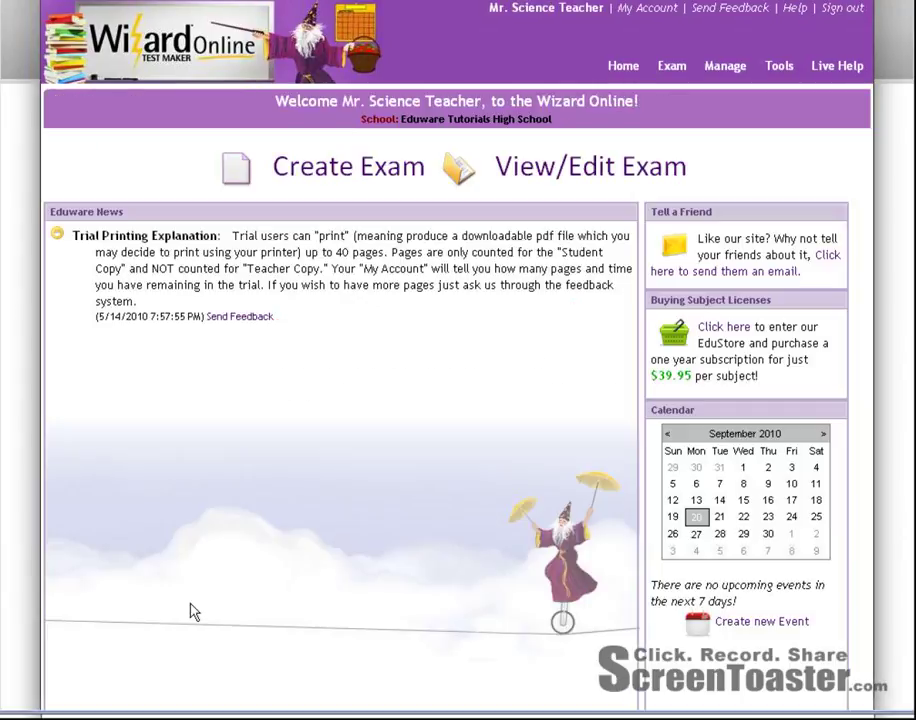
Open the teacher's My Account settings page.
click(646, 12)
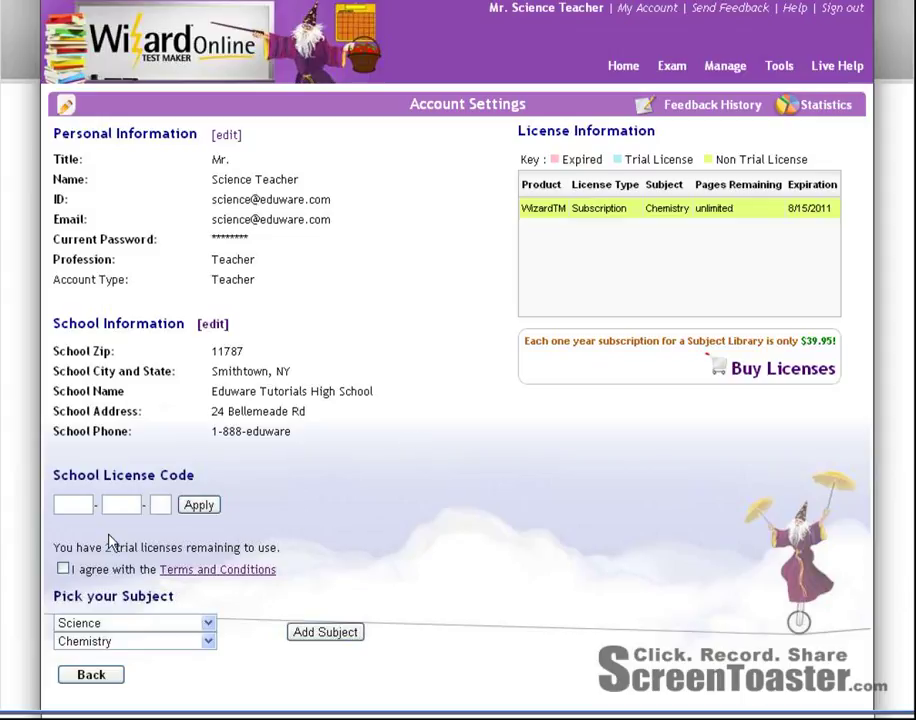
Enter the school license code in its three boxes and apply it.
click(70, 505)
key(shift+Tab)
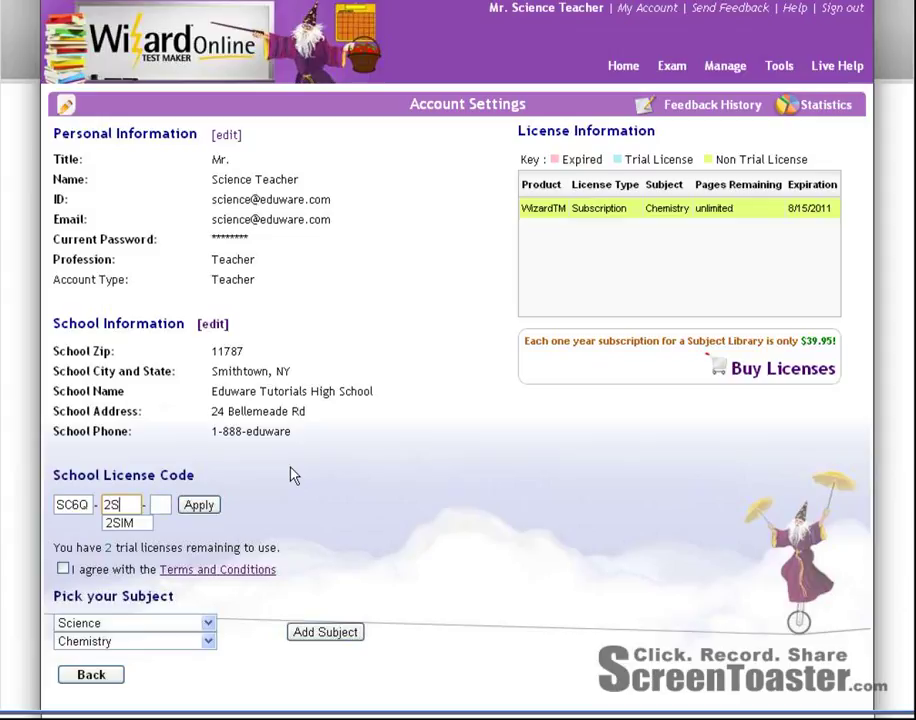
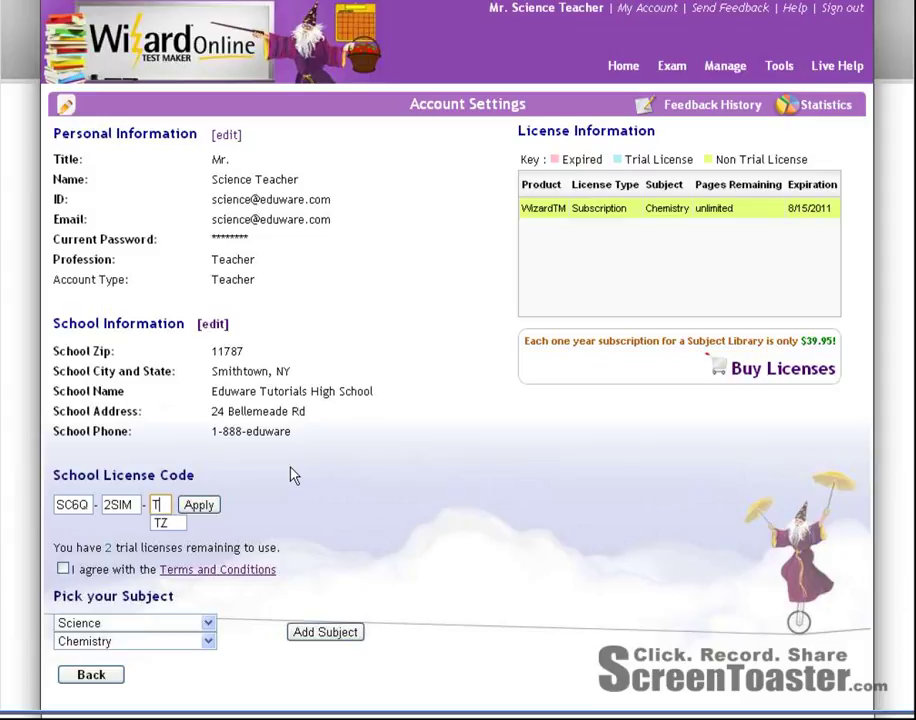
click(212, 506)
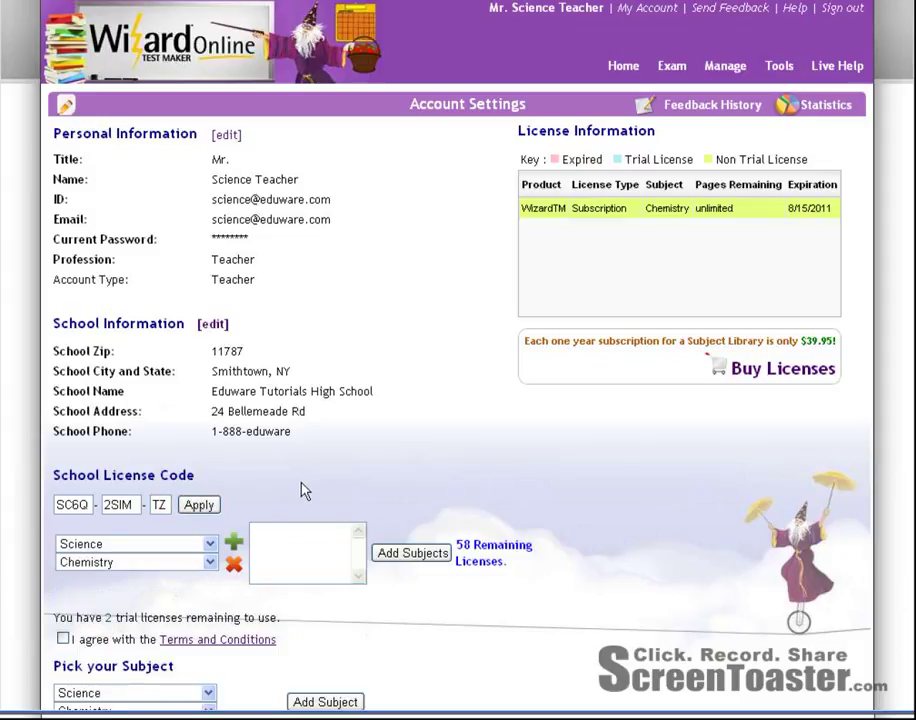
Add Science > AP Chemistry to the teacher's subjects.
click(210, 544)
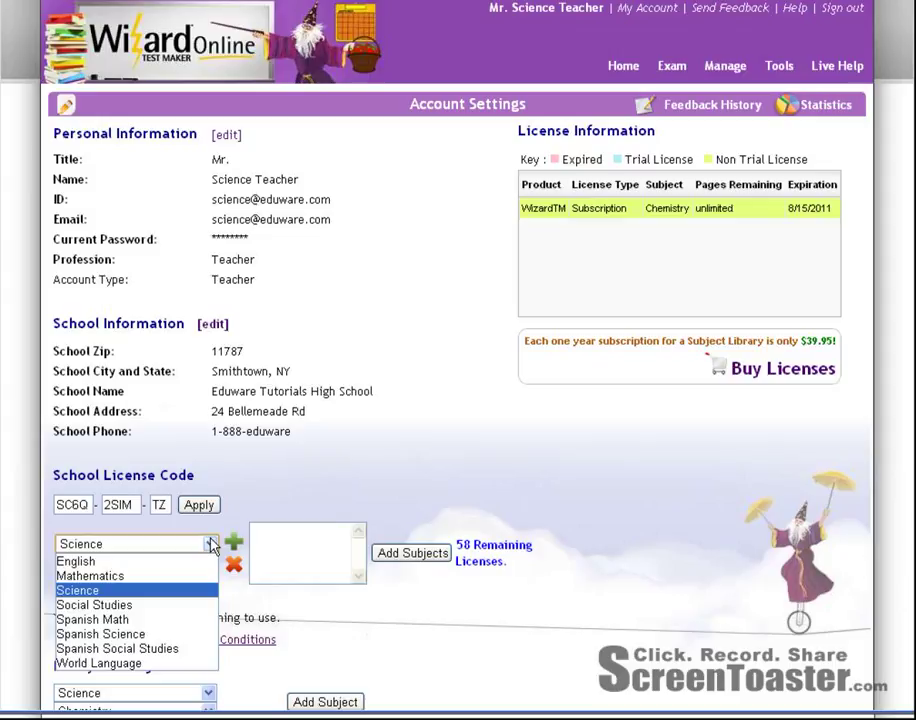
click(211, 544)
click(207, 563)
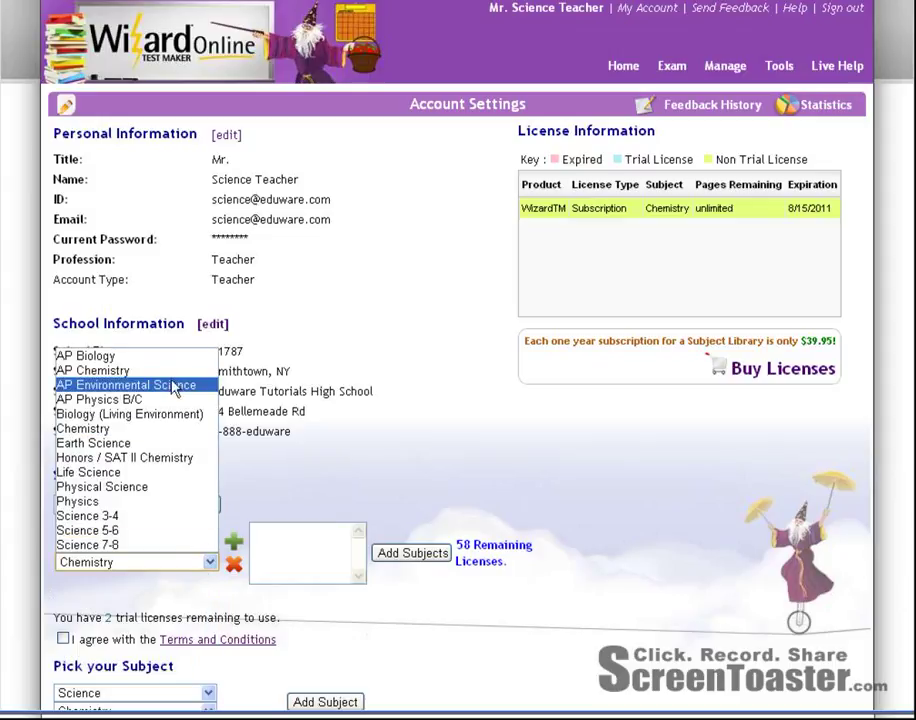
click(172, 371)
click(234, 545)
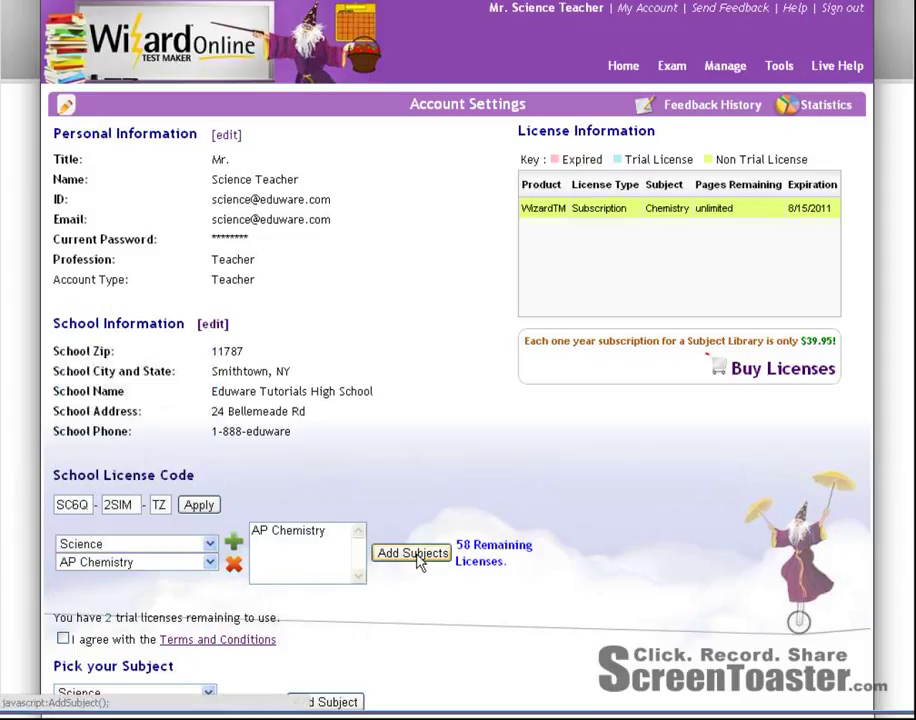
click(419, 562)
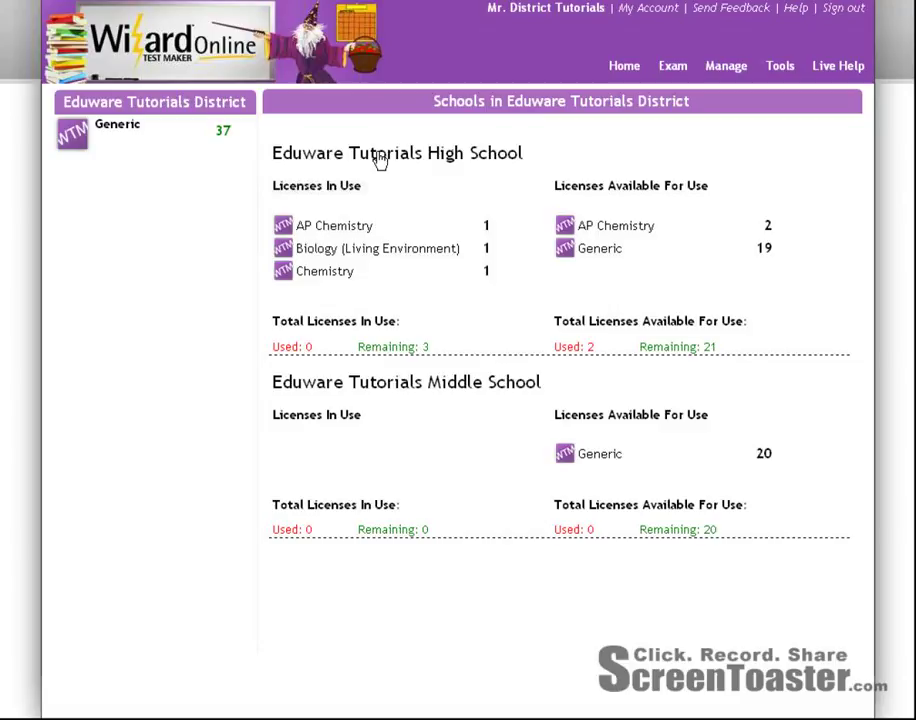
From the high school's pool, transfer 3 Generic licenses each to English and Mathematics.
click(414, 160)
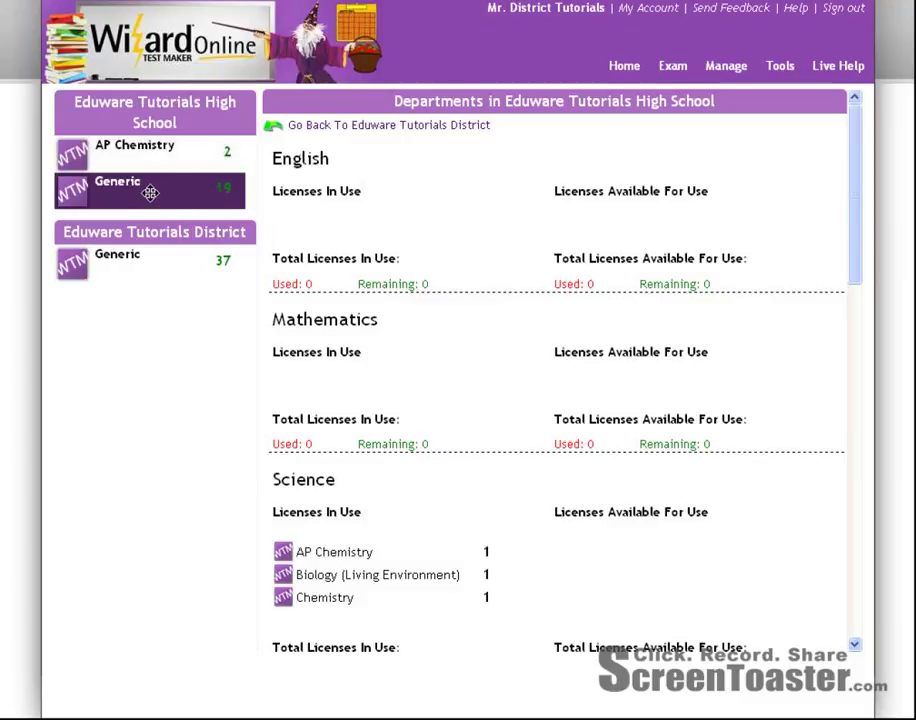
drag(150, 193, 544, 210)
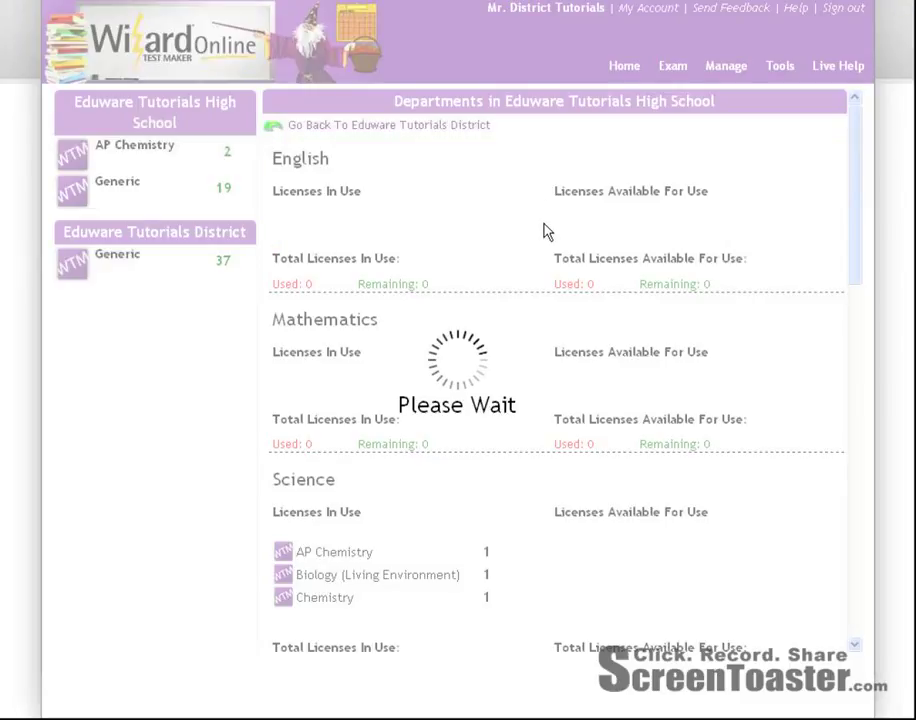
drag(372, 410, 283, 410)
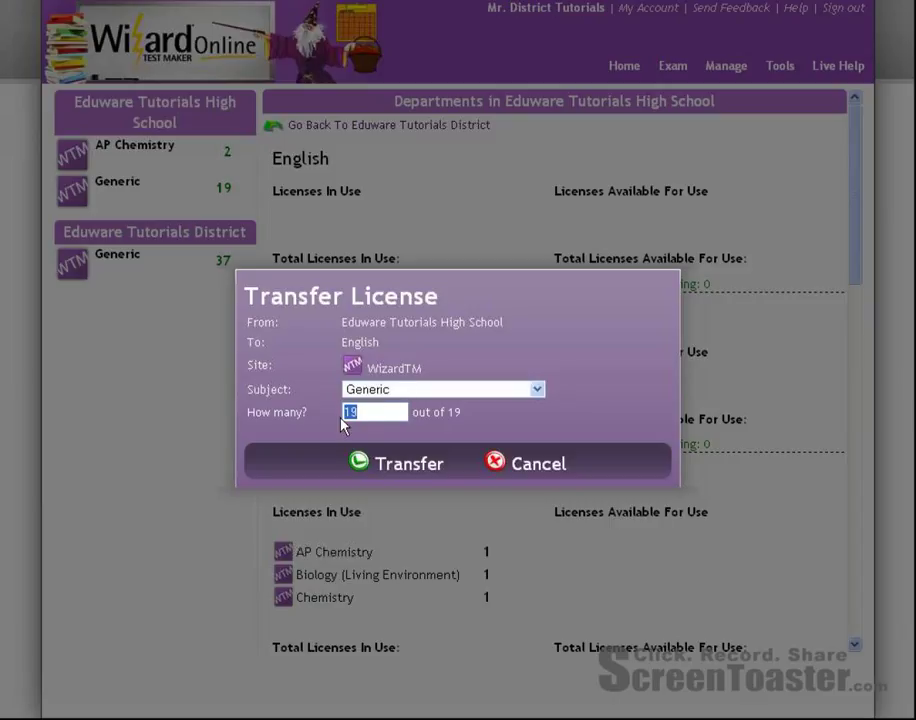
text(3)
click(418, 468)
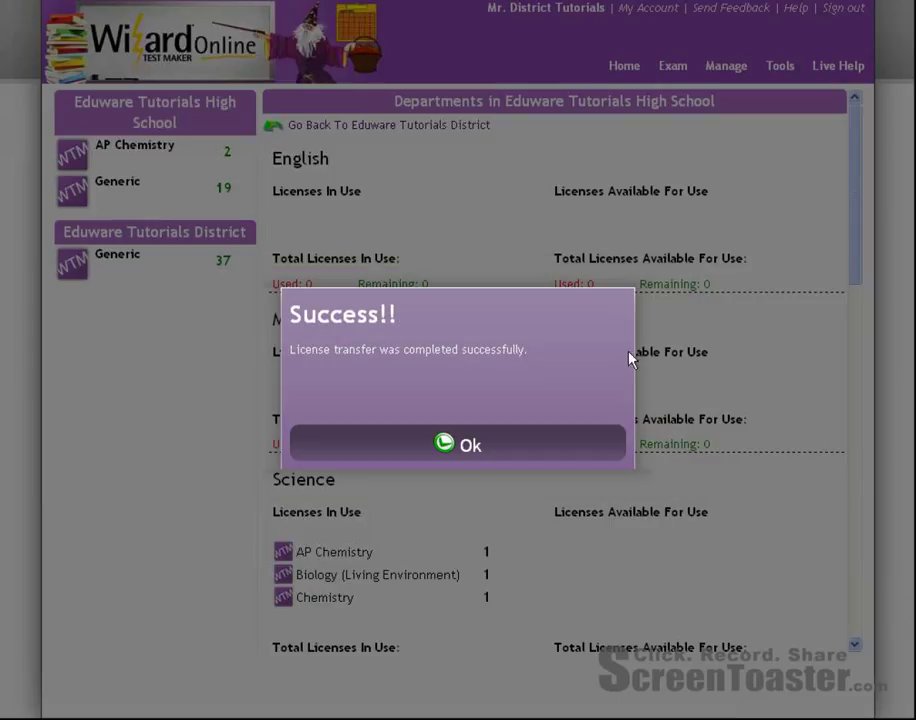
click(470, 445)
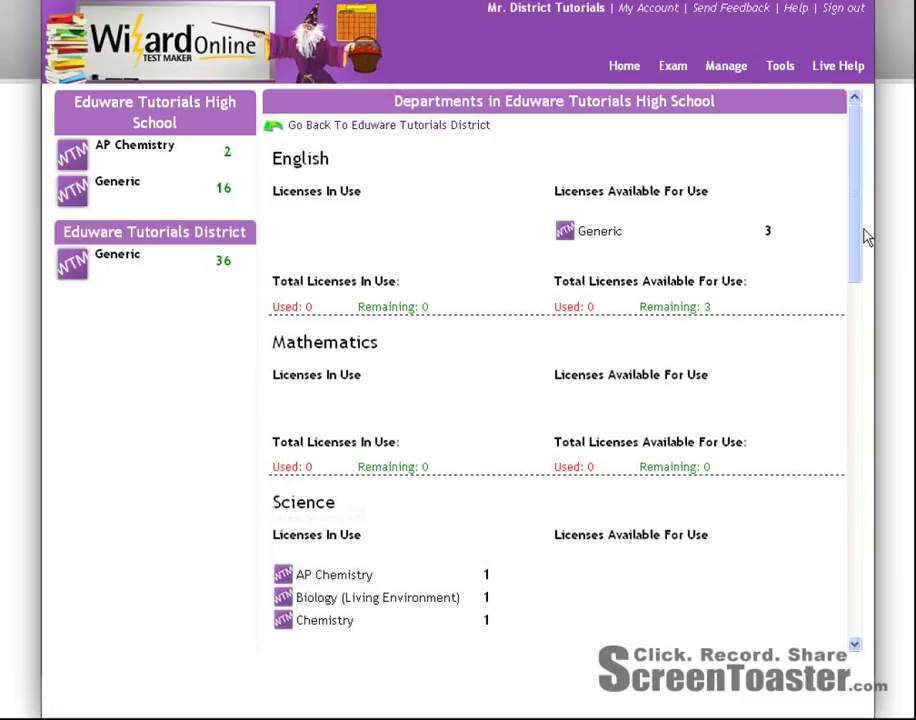
drag(855, 231, 855, 247)
drag(90, 190, 581, 323)
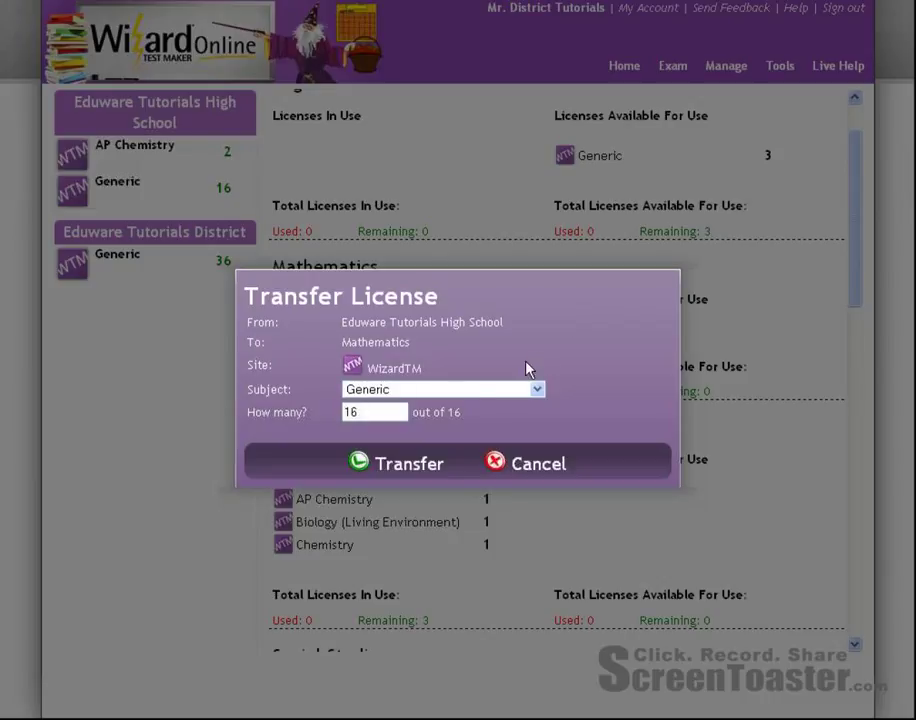
double_click(378, 413)
text(3)
click(408, 466)
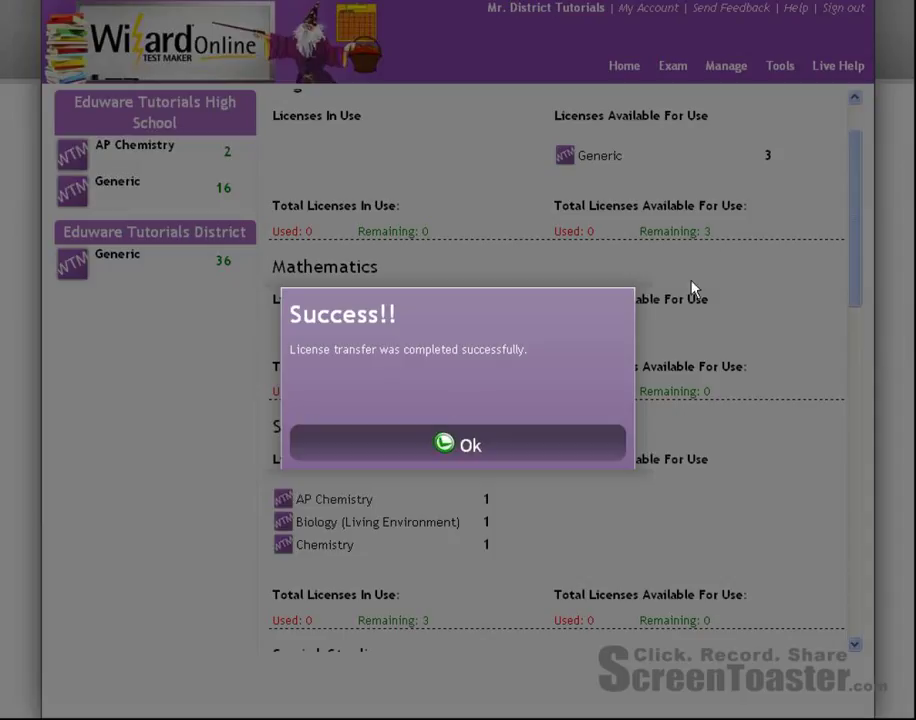
click(468, 450)
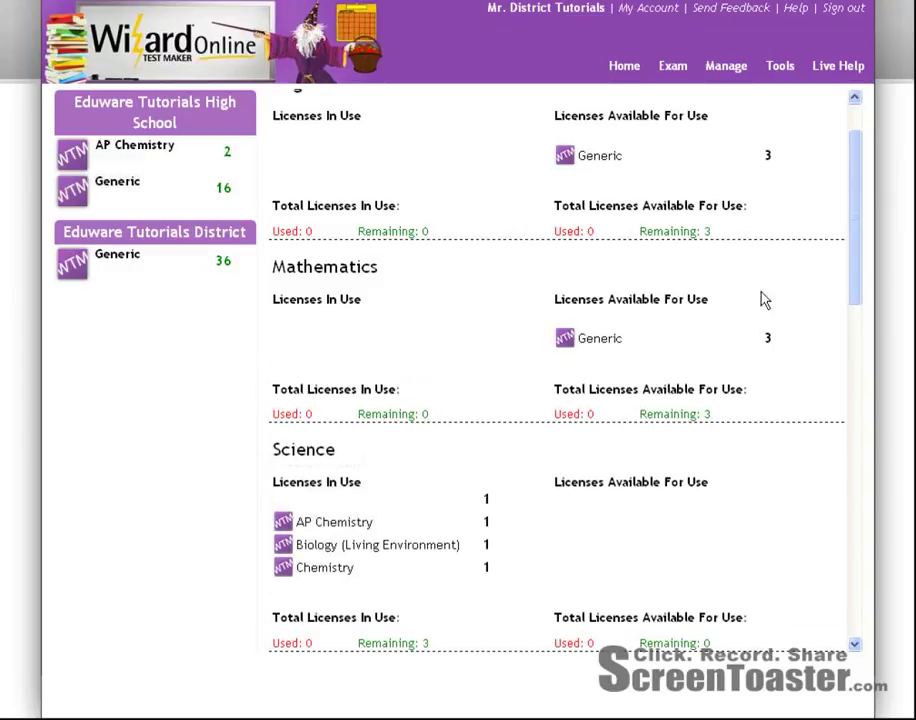
Transfer 3 Generic licenses each to Social Studies and World Language.
drag(858, 274, 843, 403)
drag(193, 190, 589, 288)
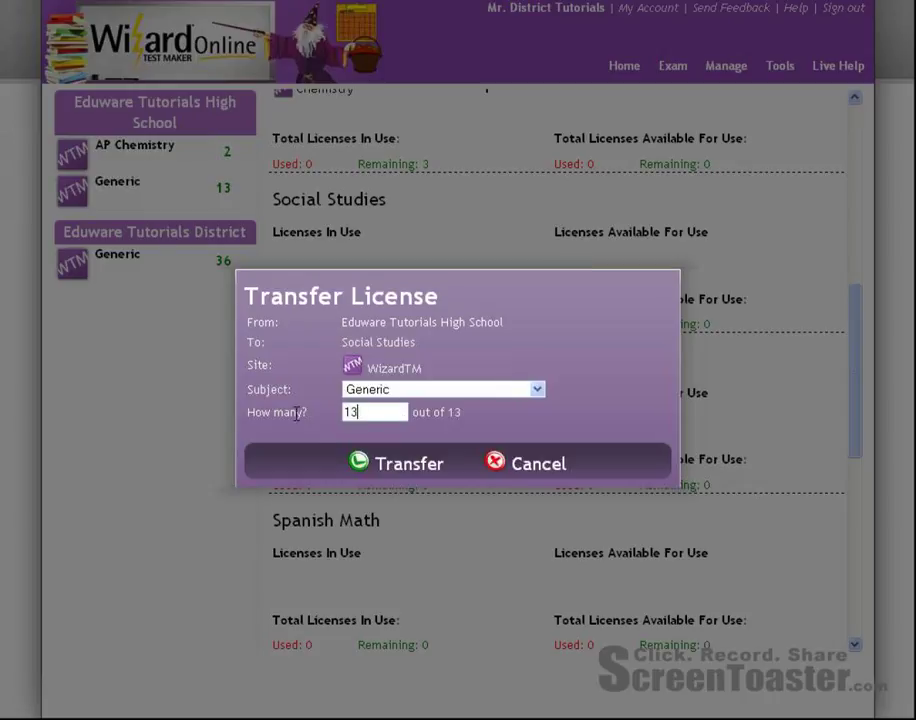
key(BackSpace)
key(BackSpace)
text(3)
click(405, 466)
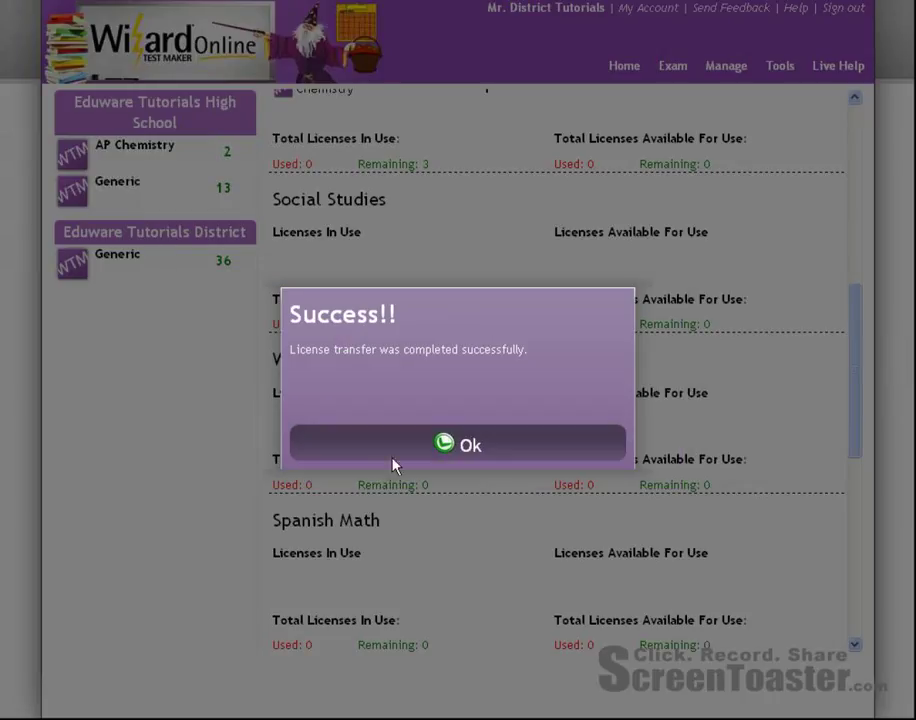
click(448, 448)
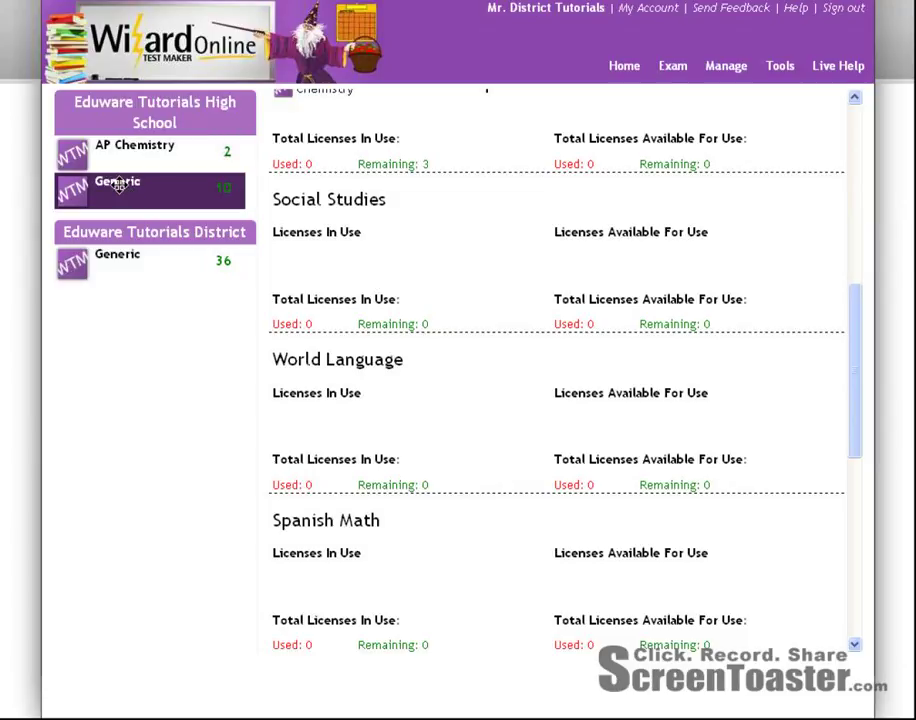
drag(120, 185, 543, 438)
drag(379, 409, 322, 405)
text(3)
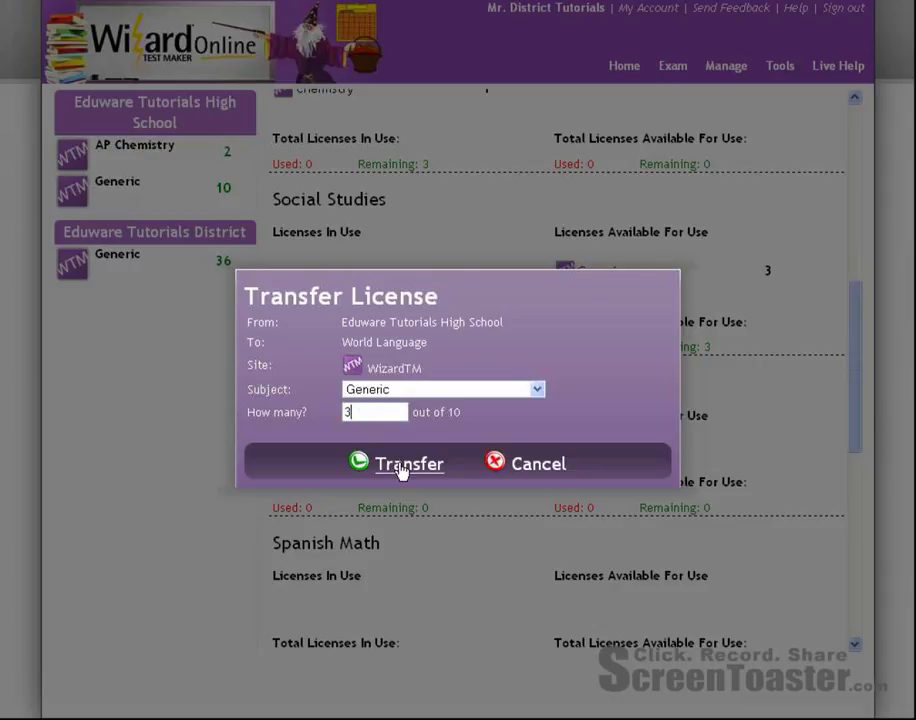
click(400, 468)
click(454, 450)
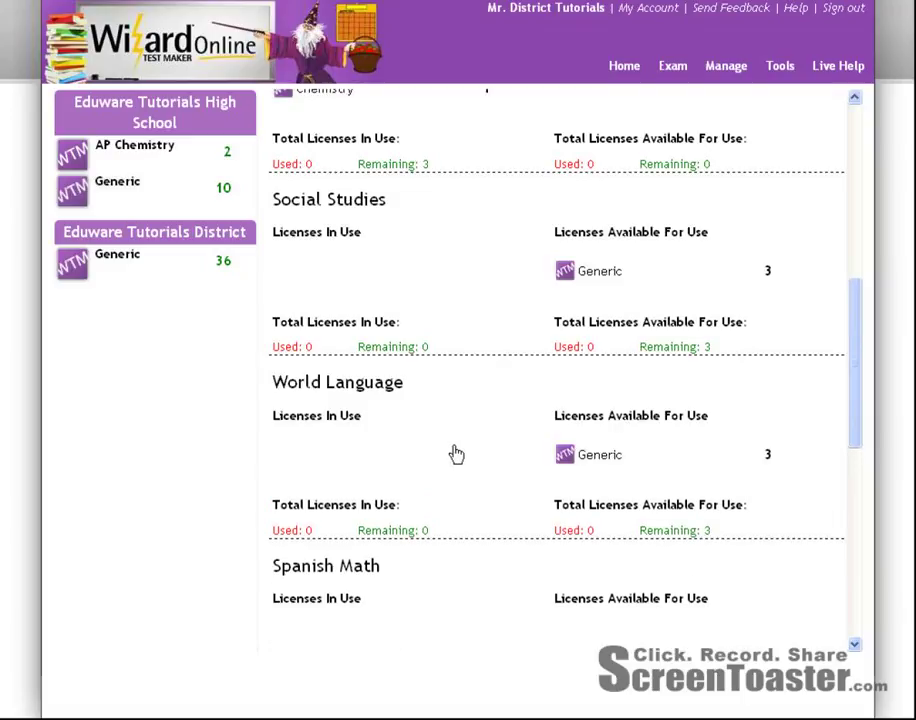
drag(859, 358, 855, 164)
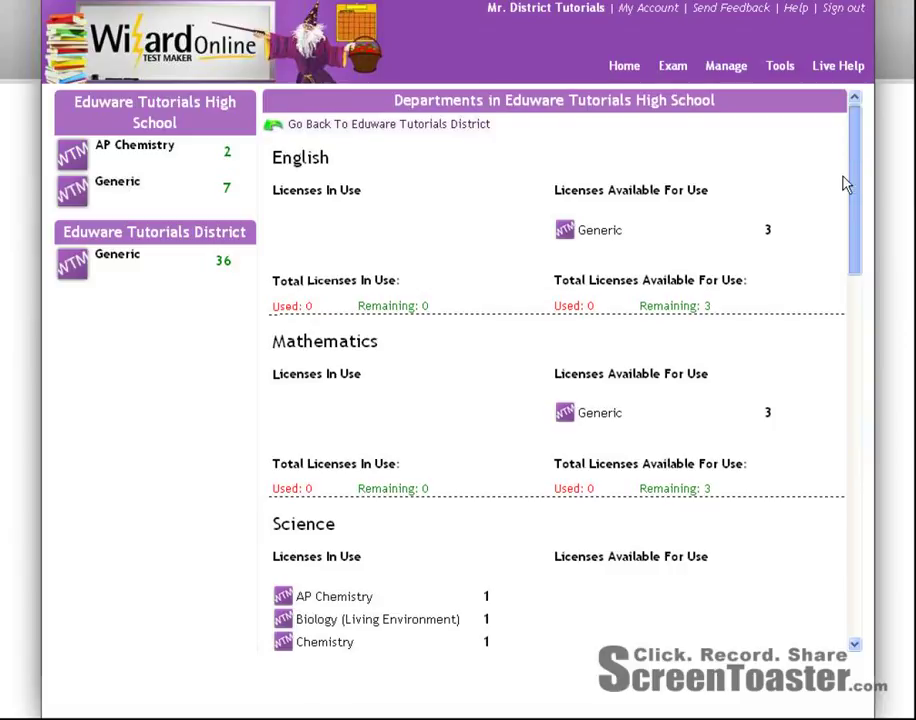
Check the All Departments totals, then go back to the Eduware Tutorials District overview.
drag(848, 184, 812, 595)
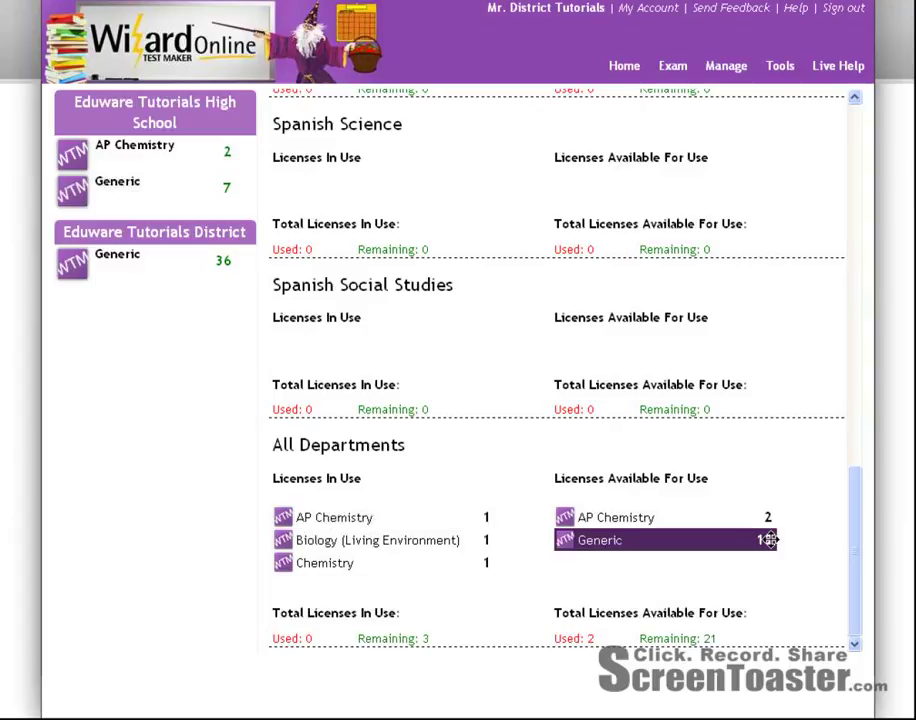
drag(861, 573, 892, 172)
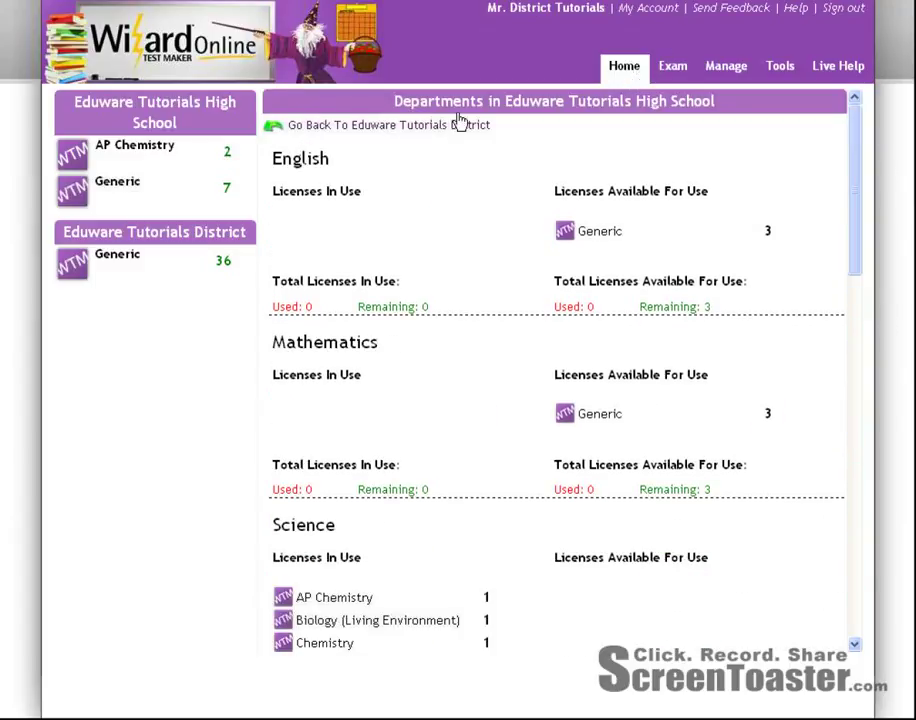
click(324, 130)
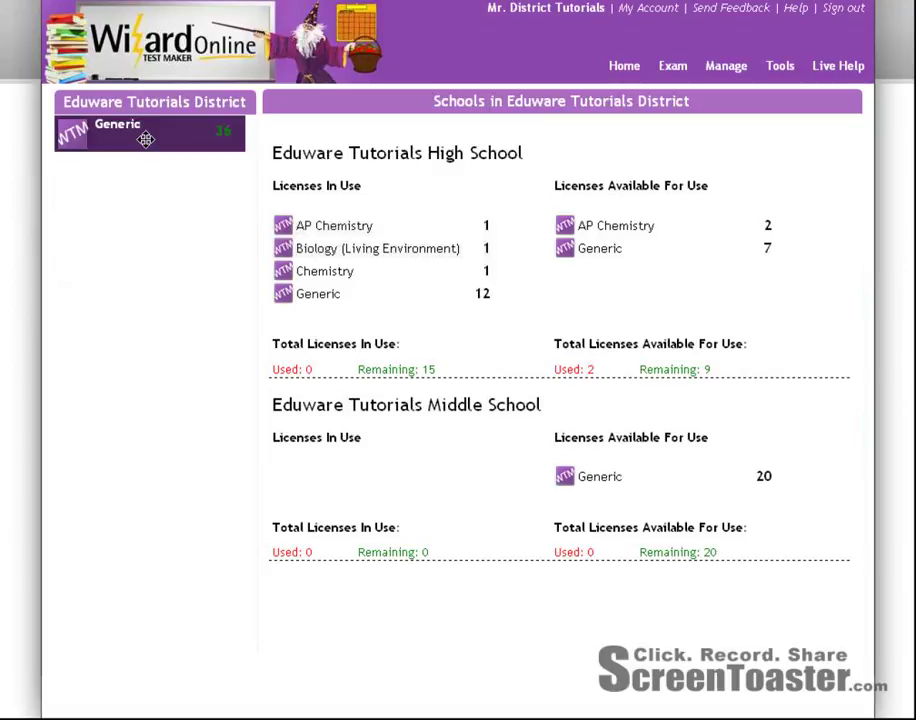
Start a district Generic license transfer to the Middle School, then cancel it.
drag(145, 139, 456, 487)
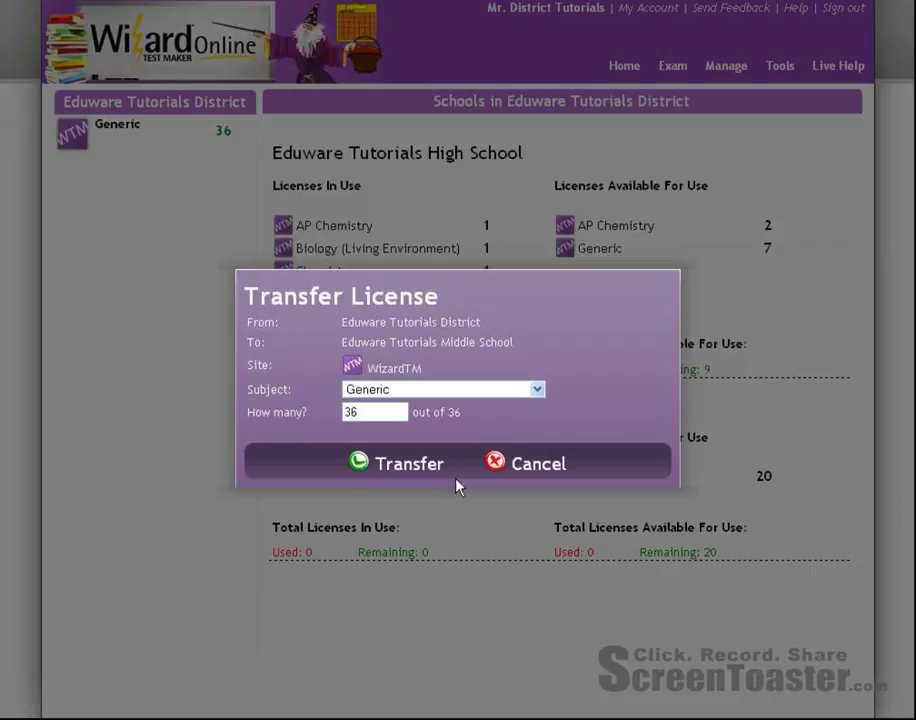
click(432, 390)
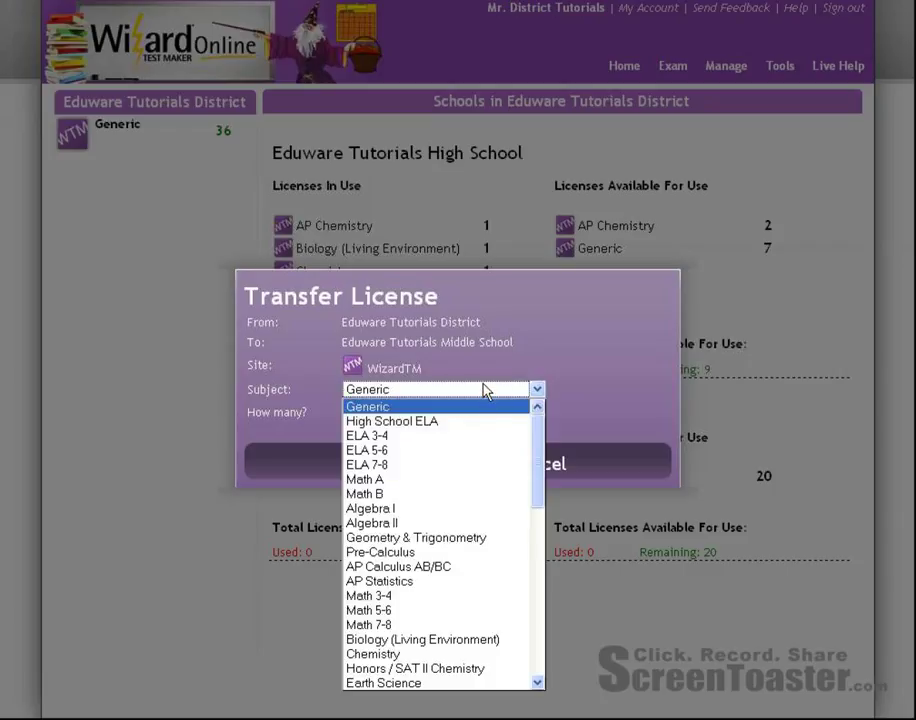
click(485, 390)
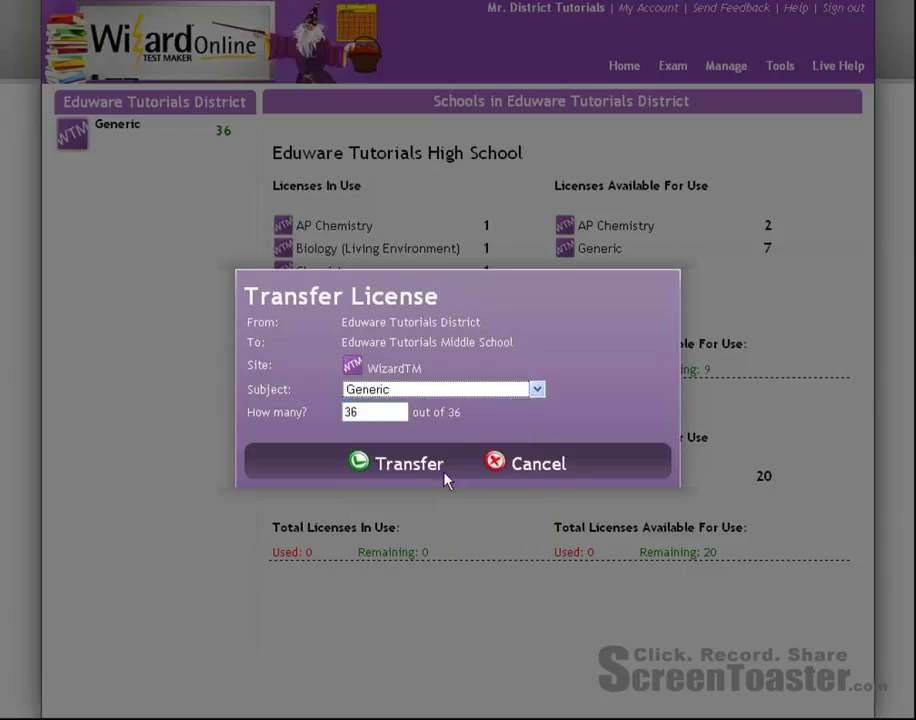
click(524, 472)
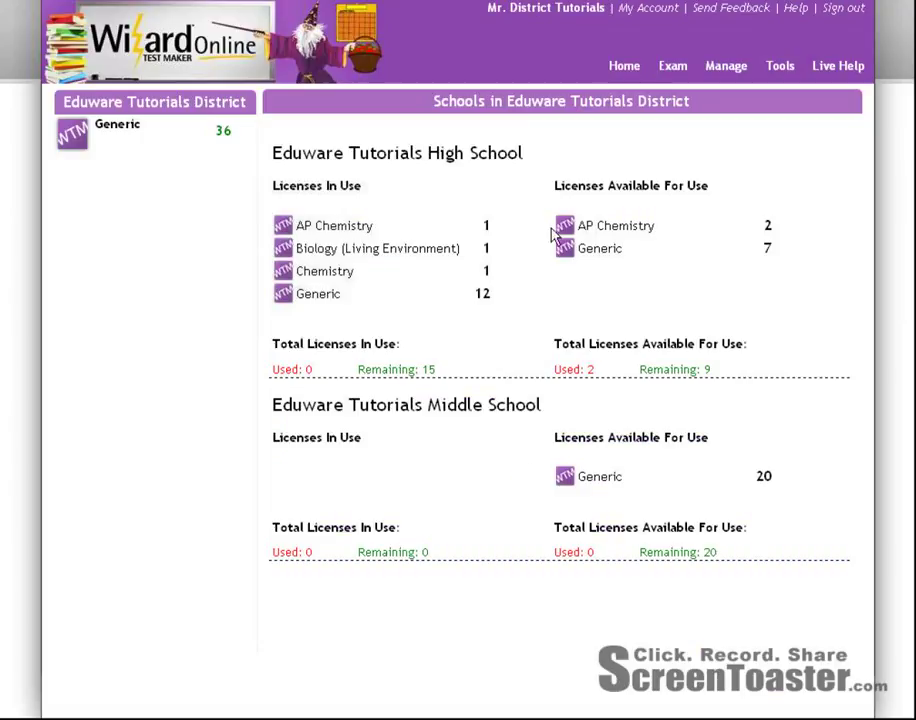
View the High School's departments, return to the district overview, and bring up the Manage menu.
click(420, 165)
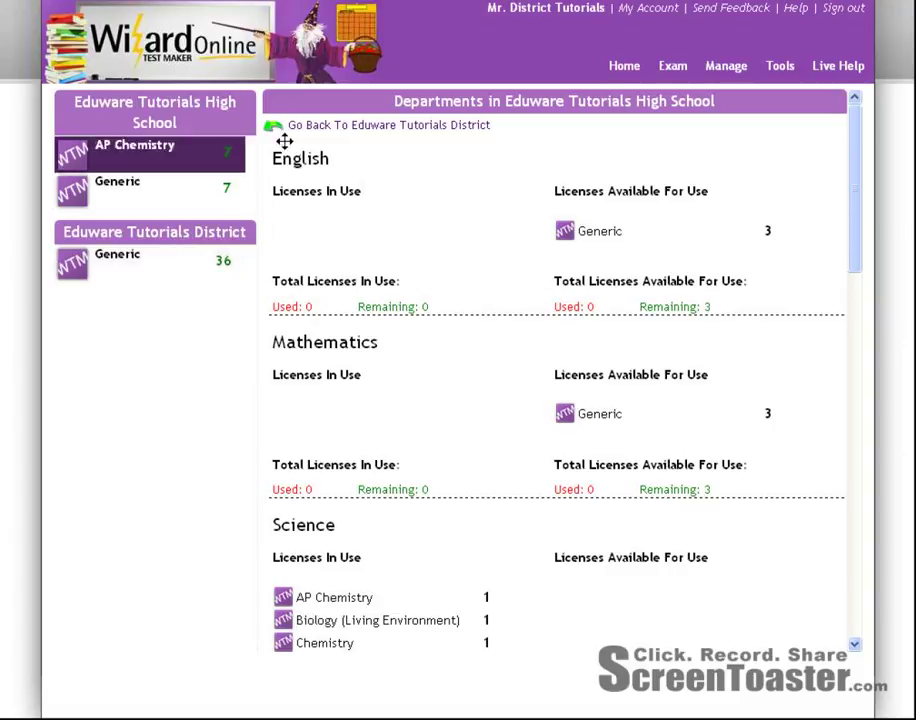
click(321, 130)
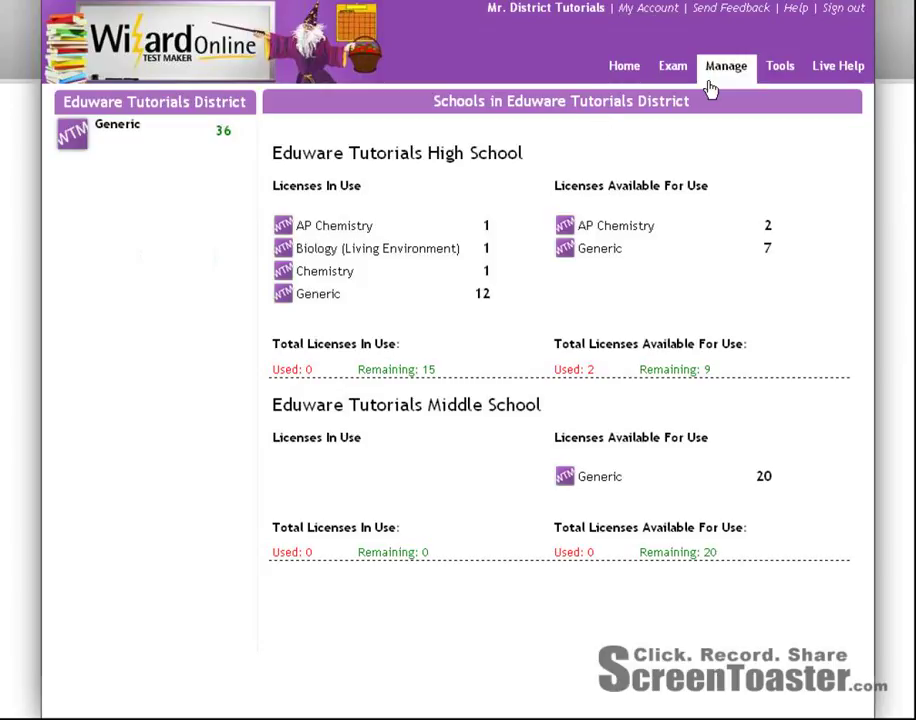
mouse_move(716, 84)
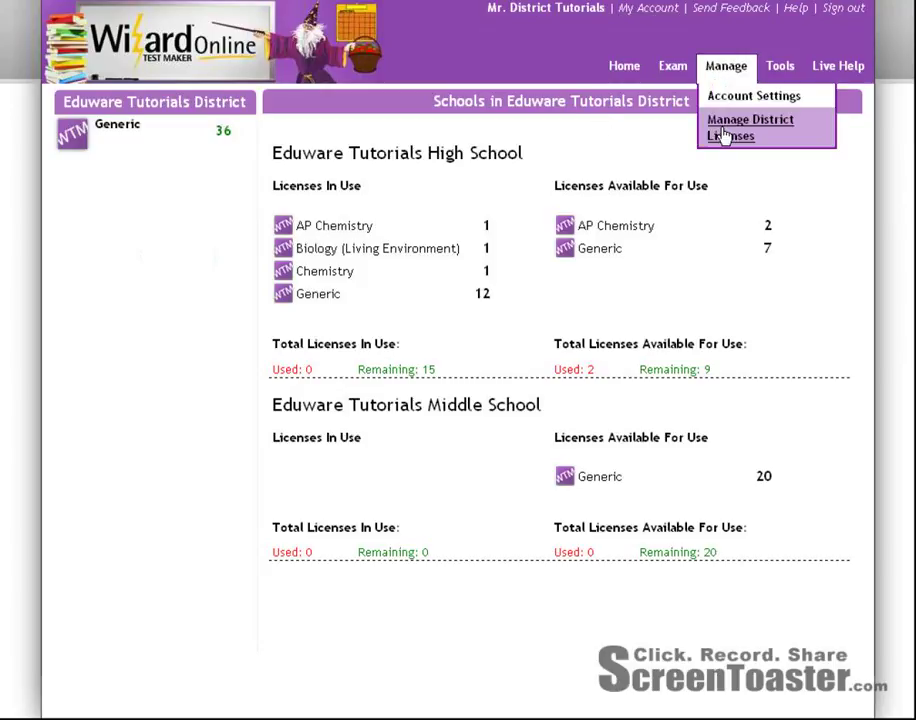